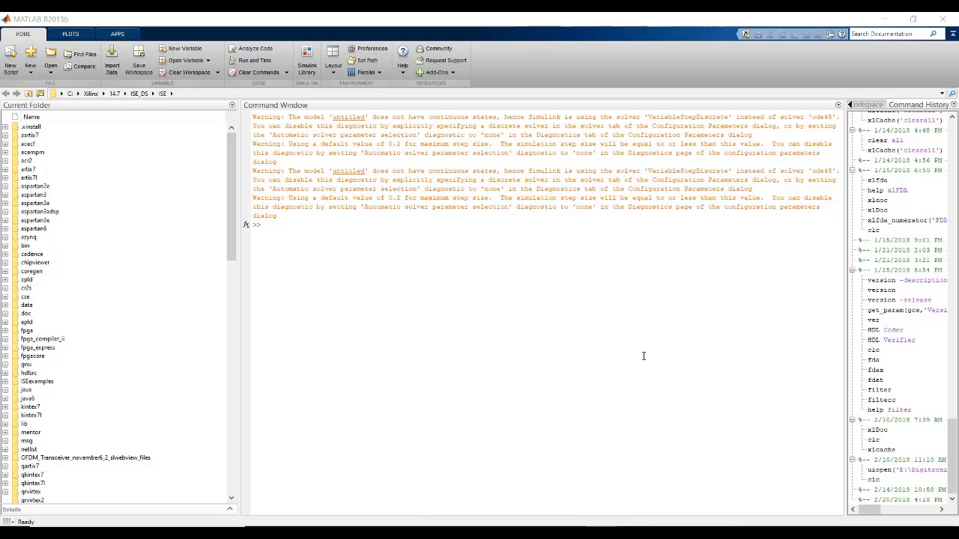
Find the System Generator MATLAB Configurator shortcut via Start search and run it as administrator.
key(super)
text(syst)
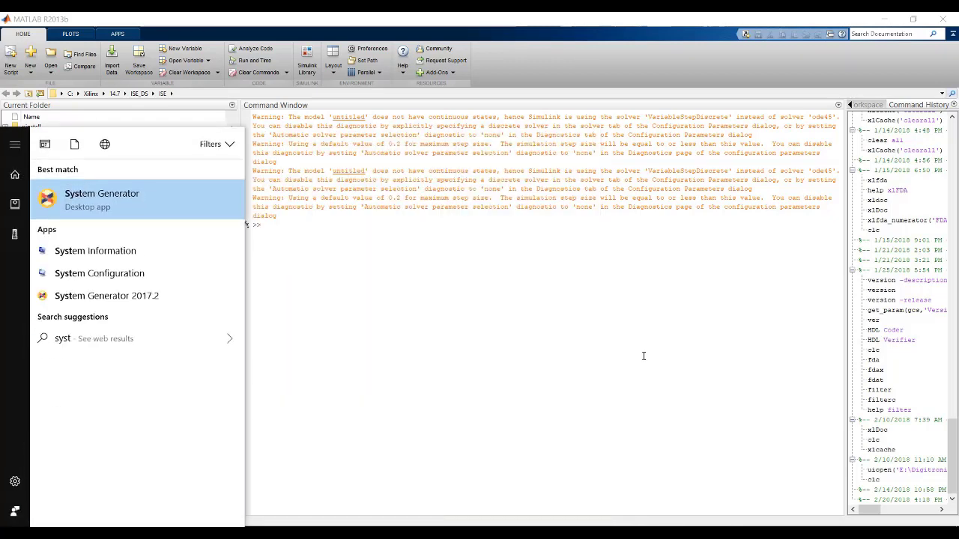
text(em gen)
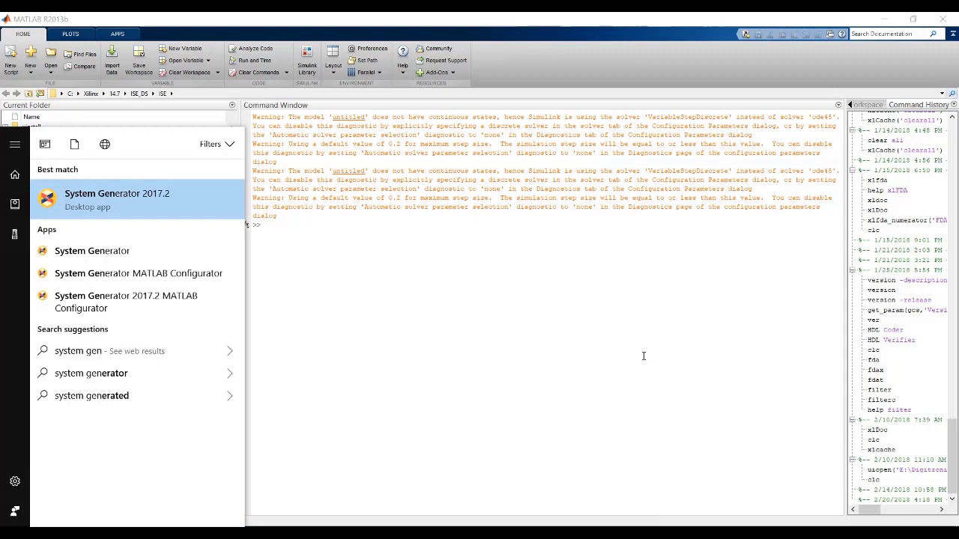
right_click(56, 276)
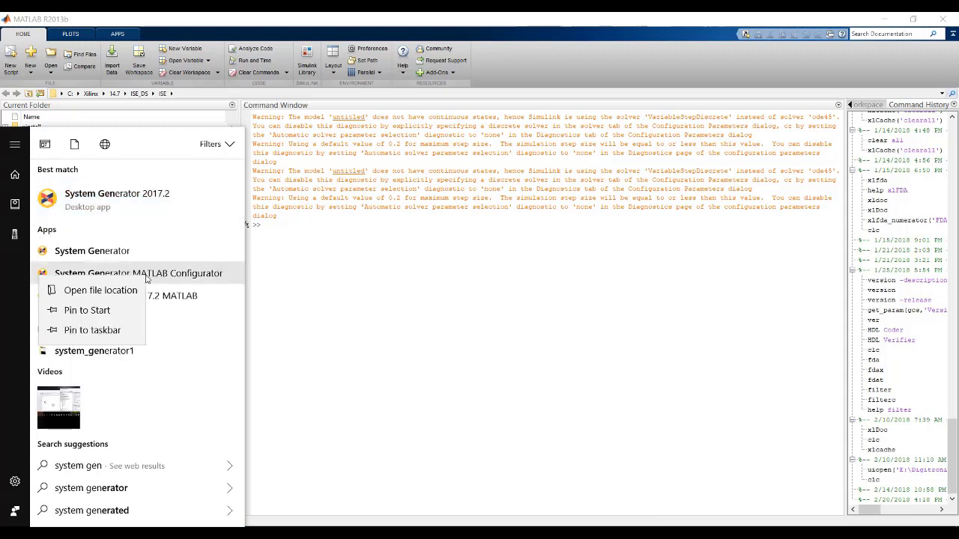
click(133, 291)
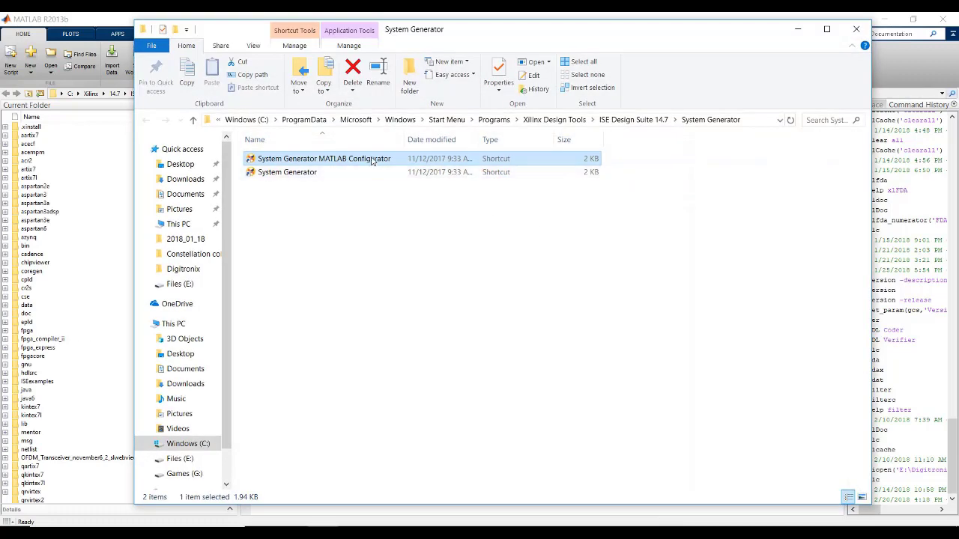
right_click(370, 160)
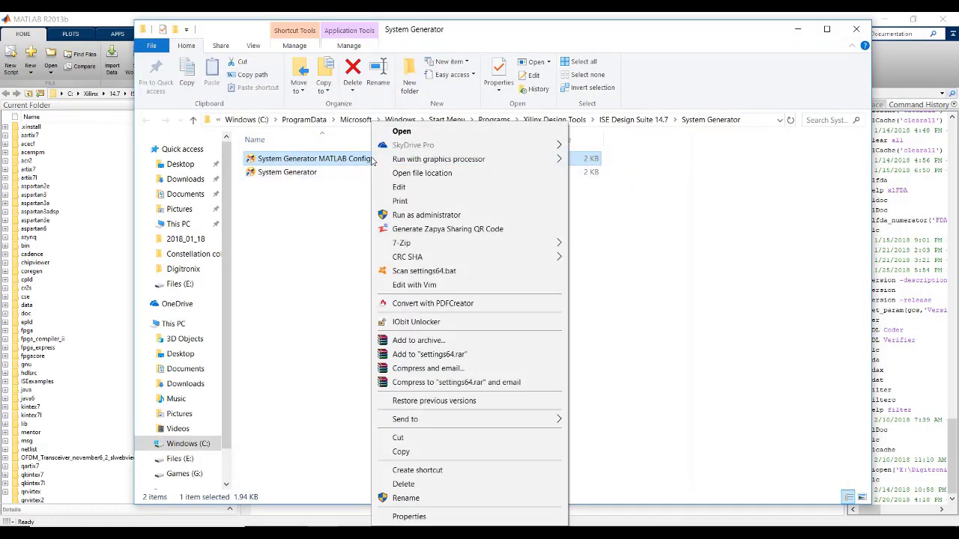
click(422, 216)
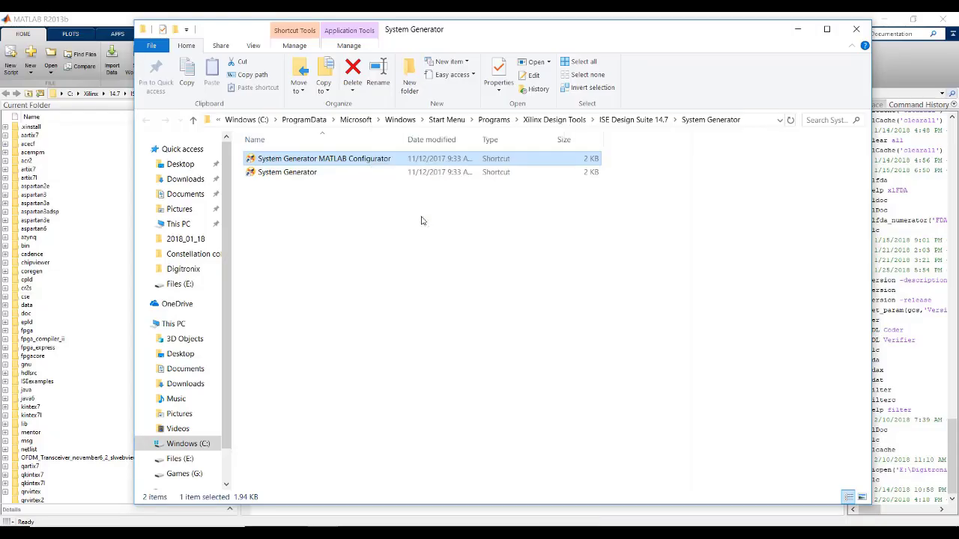
drag(178, 67, 211, 160)
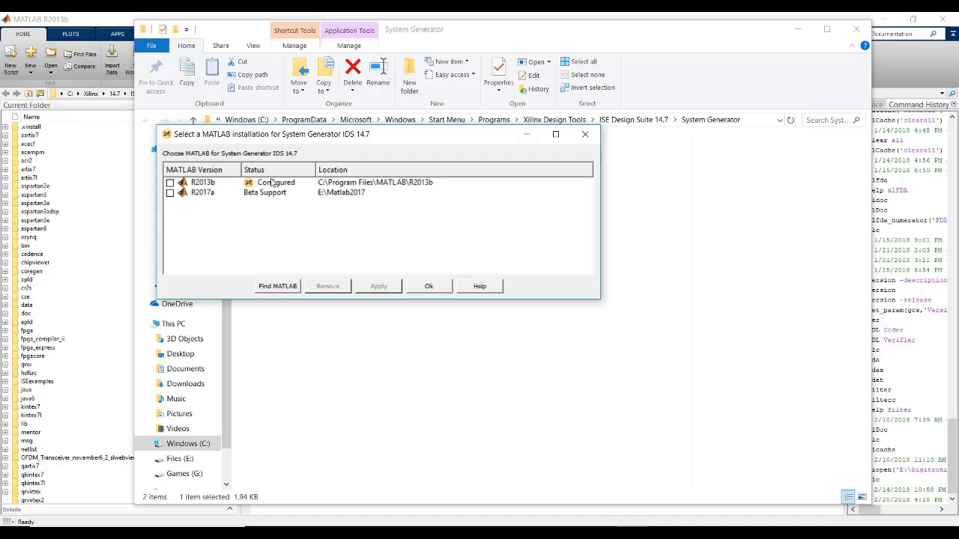
Leave R2013b unchanged, then close the Configurator dialog and the shortcut folder.
click(169, 183)
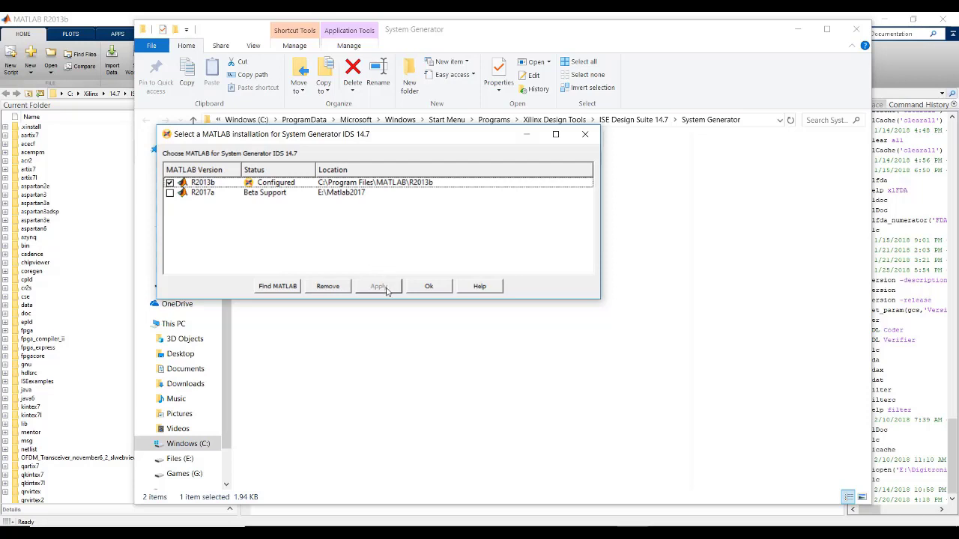
click(170, 184)
click(585, 134)
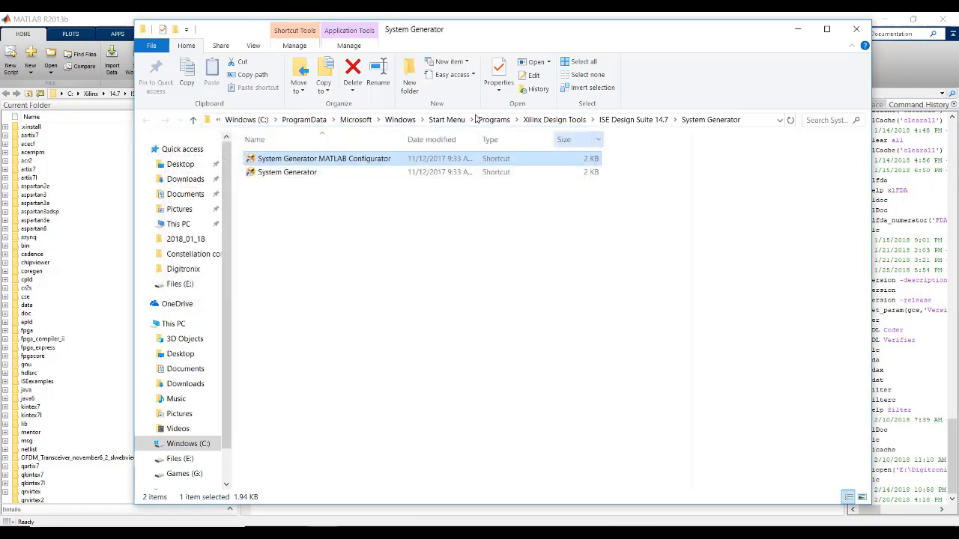
click(856, 29)
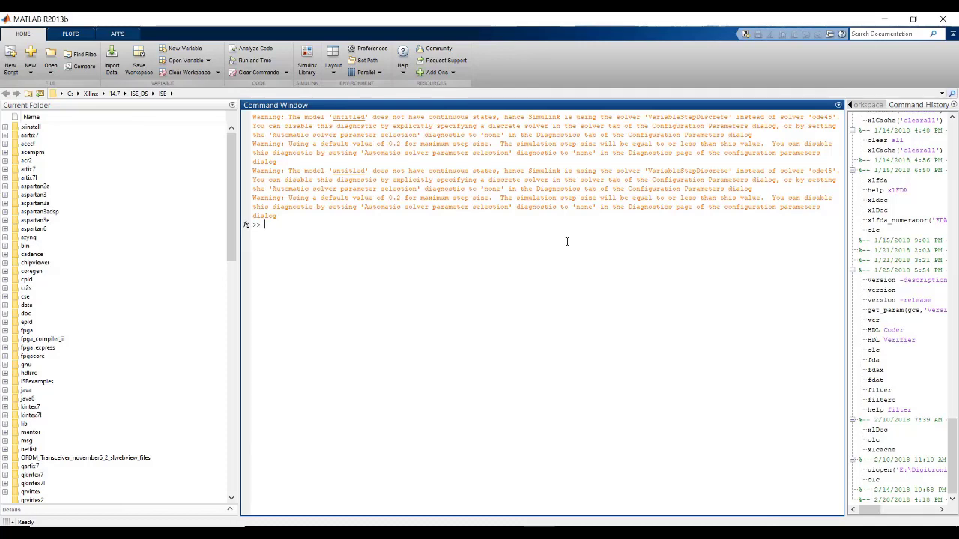
Dismiss the Start search, browse the Current Folder list, and return to the MATLAB Command Window.
key(super)
text(syst)
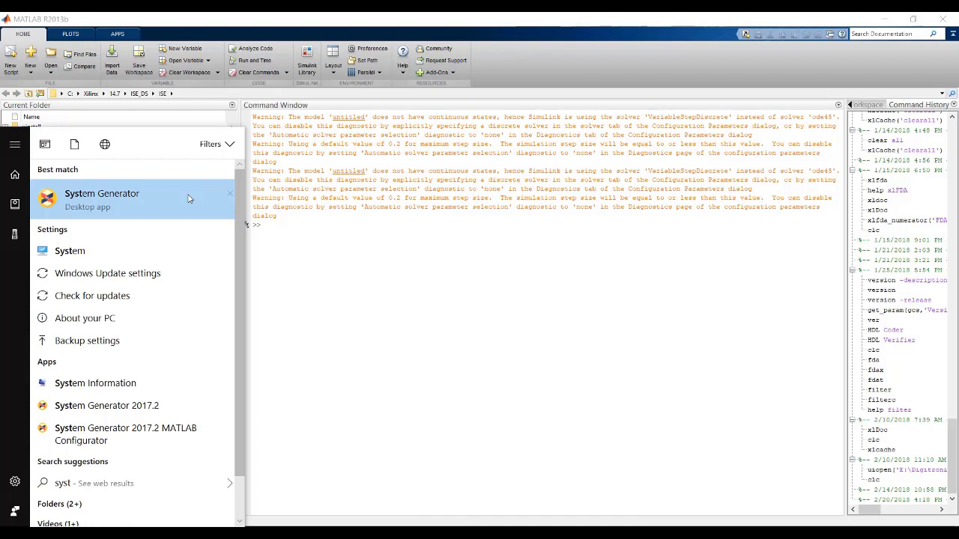
click(445, 277)
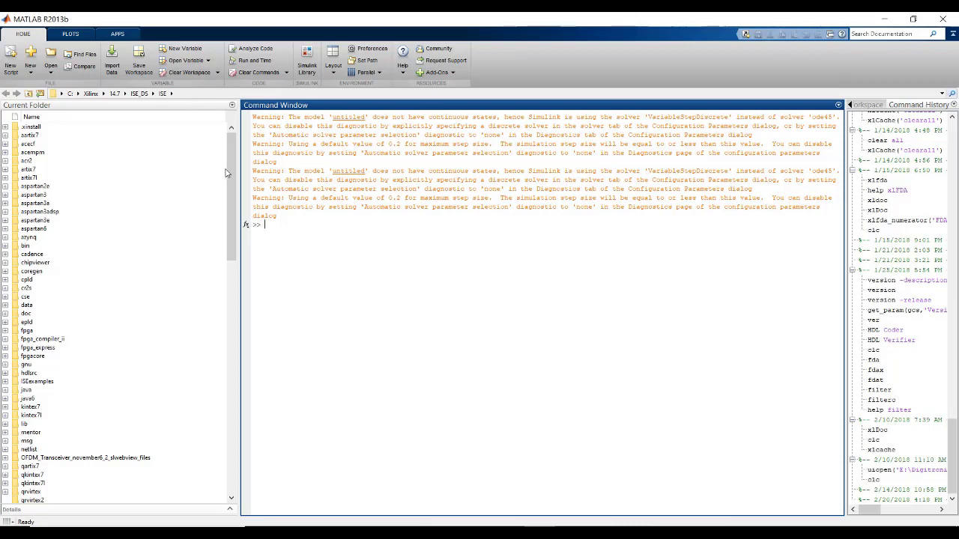
drag(232, 175, 232, 216)
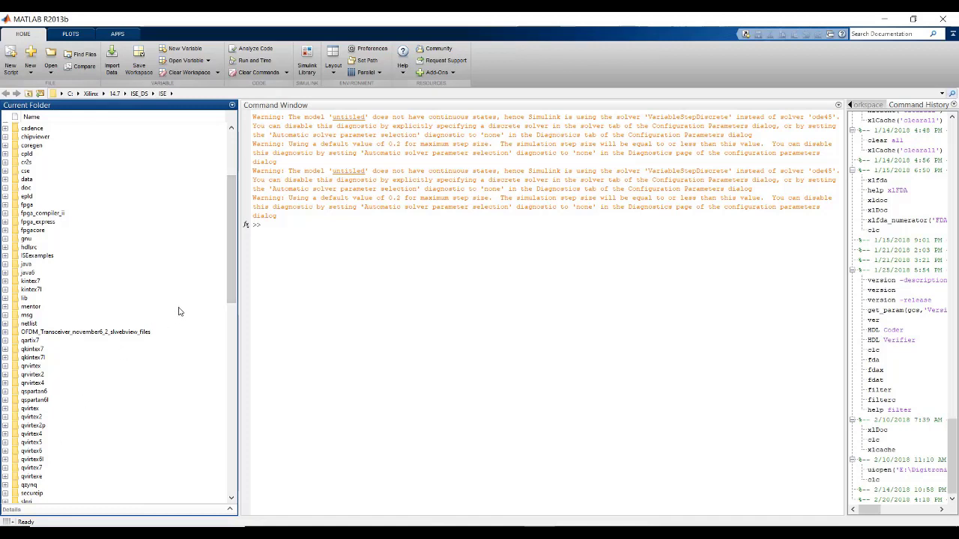
drag(232, 268, 228, 412)
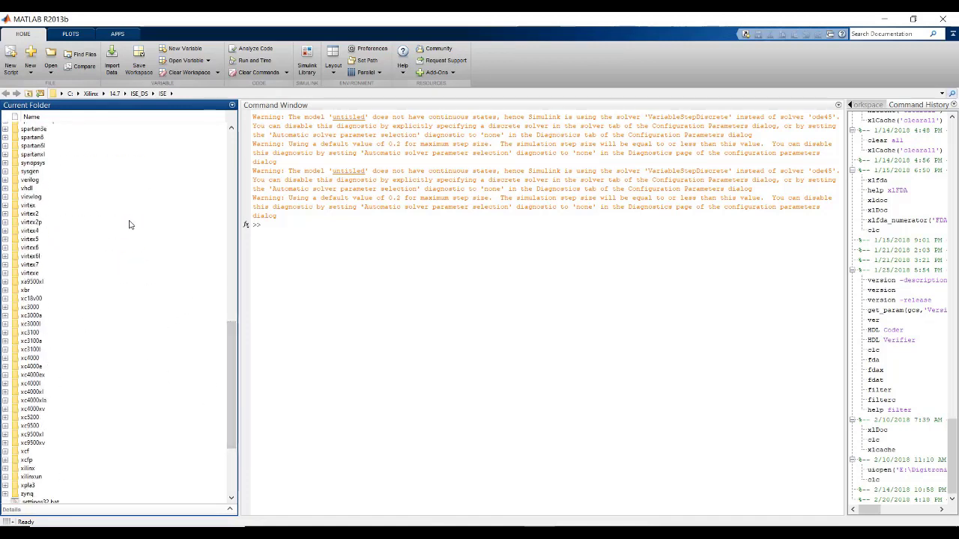
drag(233, 367, 240, 177)
click(559, 275)
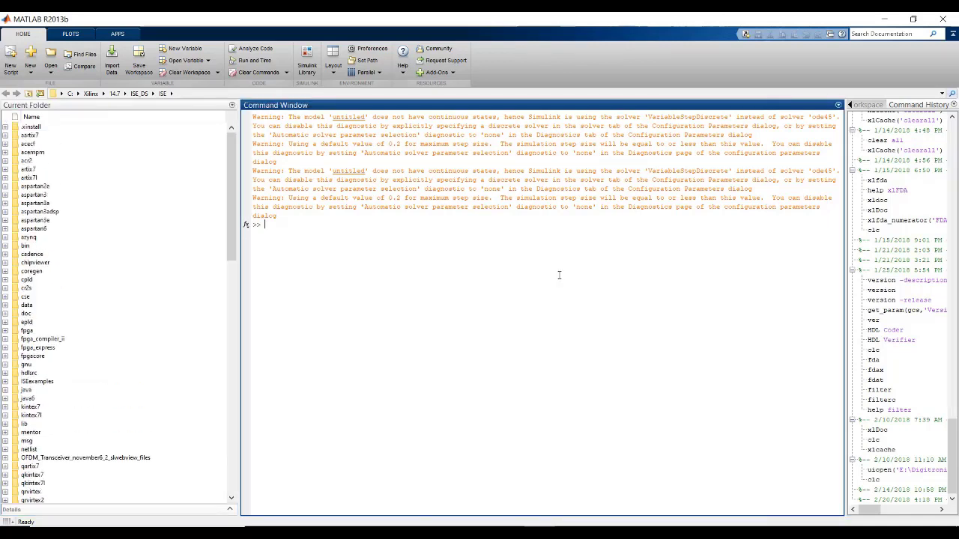
Open the Library Browser and browse Xilinx Blockset's Basic Elements, AXI4 and Communication sublibraries.
click(307, 60)
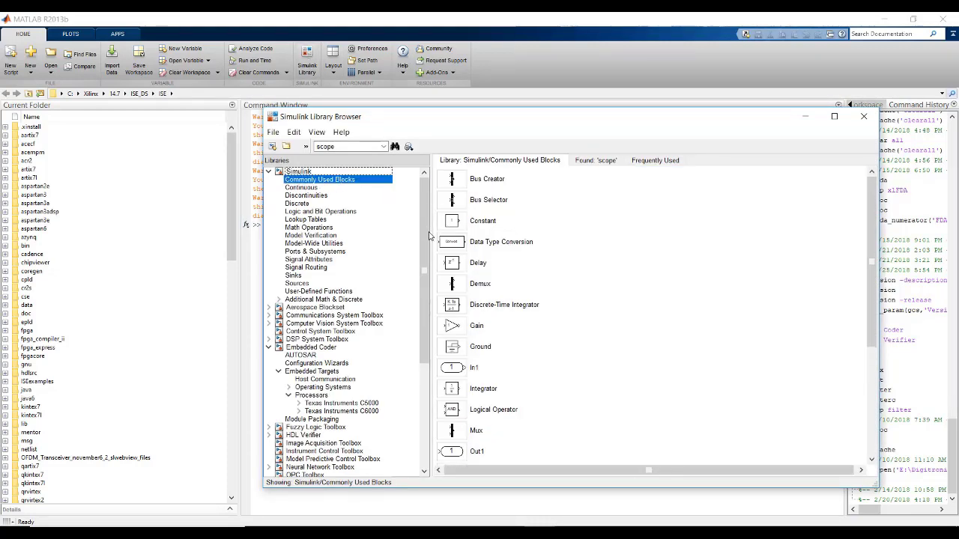
drag(429, 242, 429, 375)
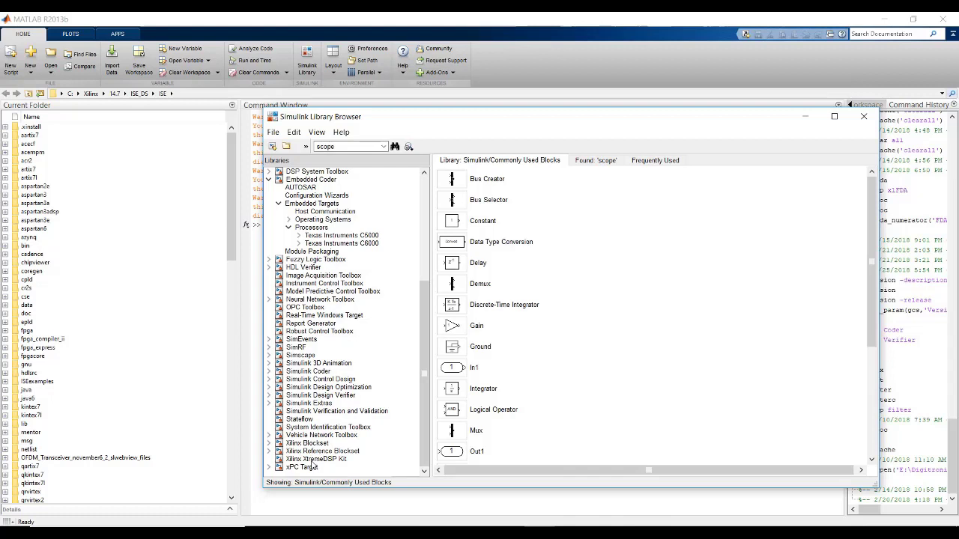
click(270, 444)
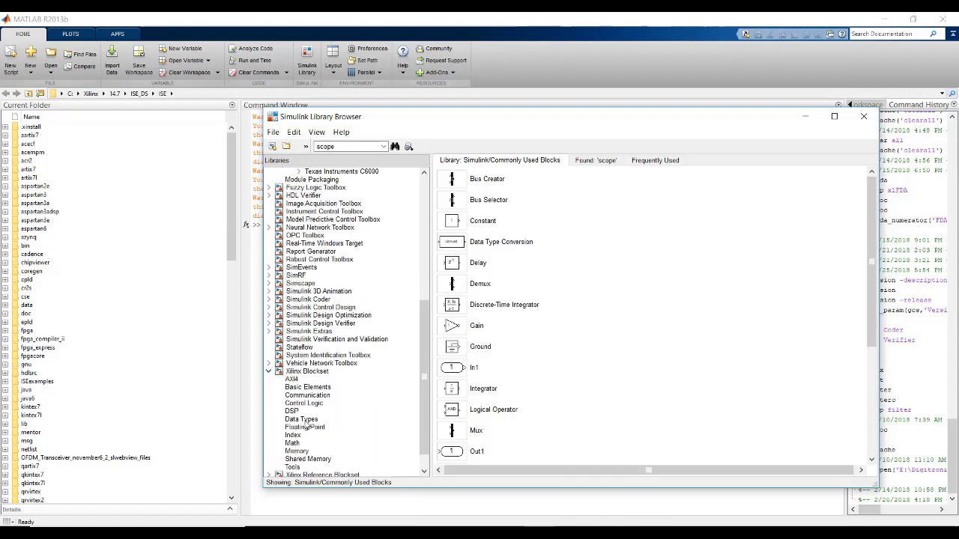
click(298, 386)
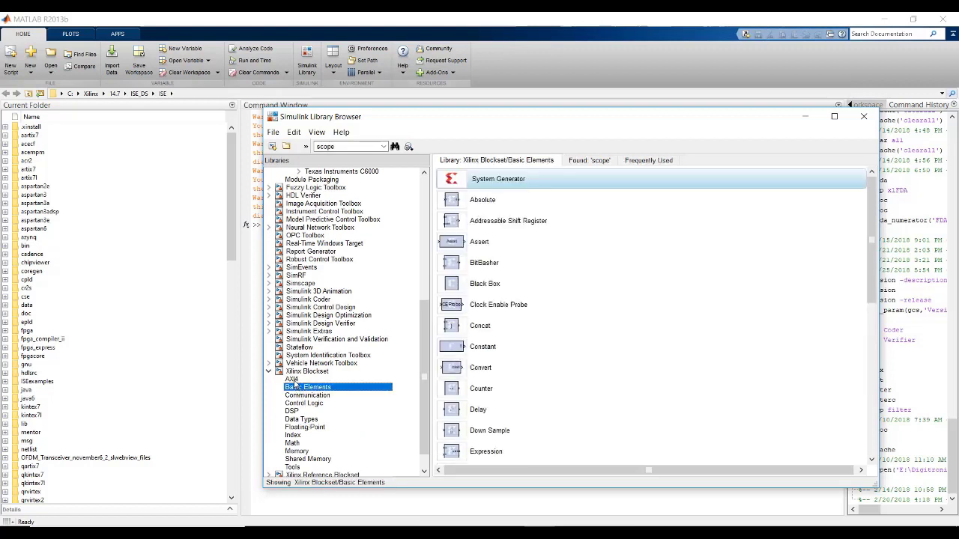
click(292, 379)
click(322, 396)
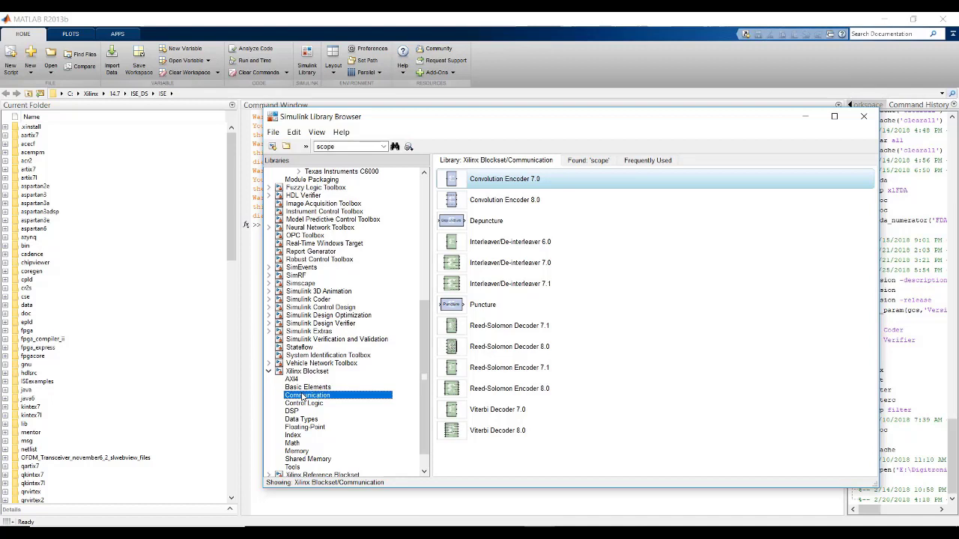
click(344, 145)
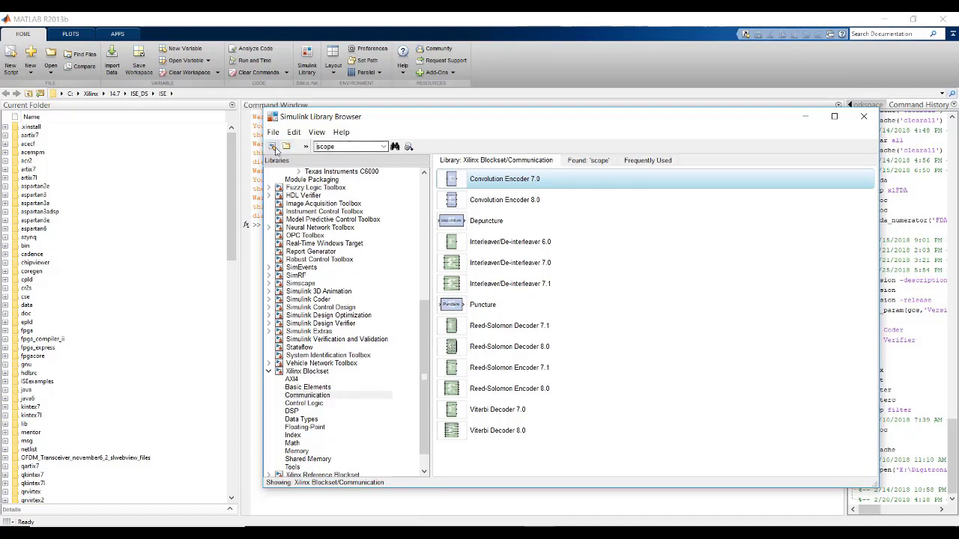
Create a new blank model, search 'sys', and place a System Generator block at its top-left.
click(272, 146)
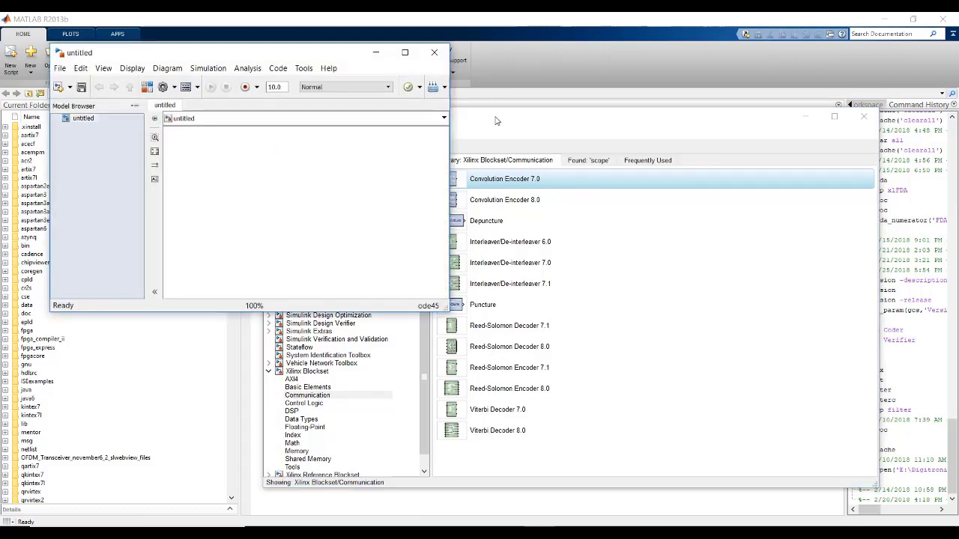
drag(497, 118, 607, 111)
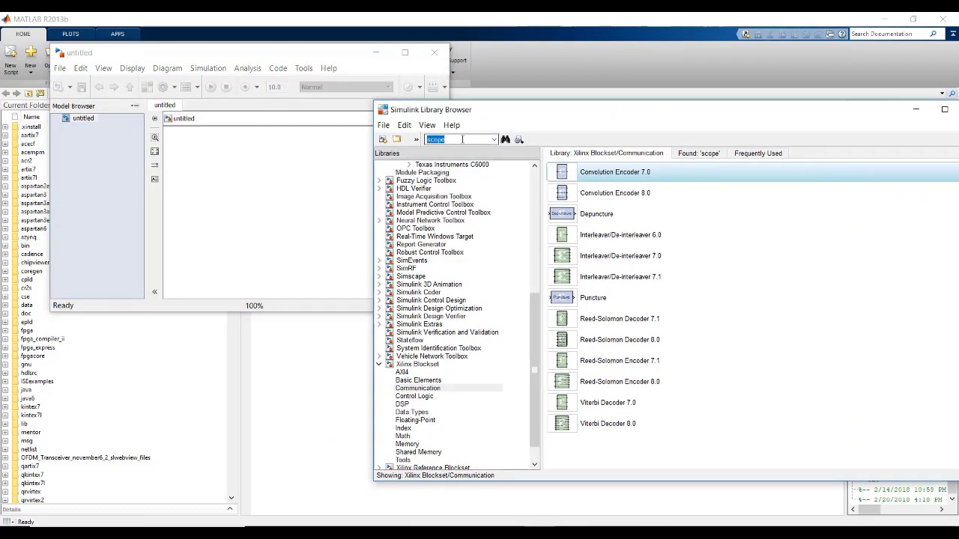
double_click(427, 139)
text(system gene)
key(Return)
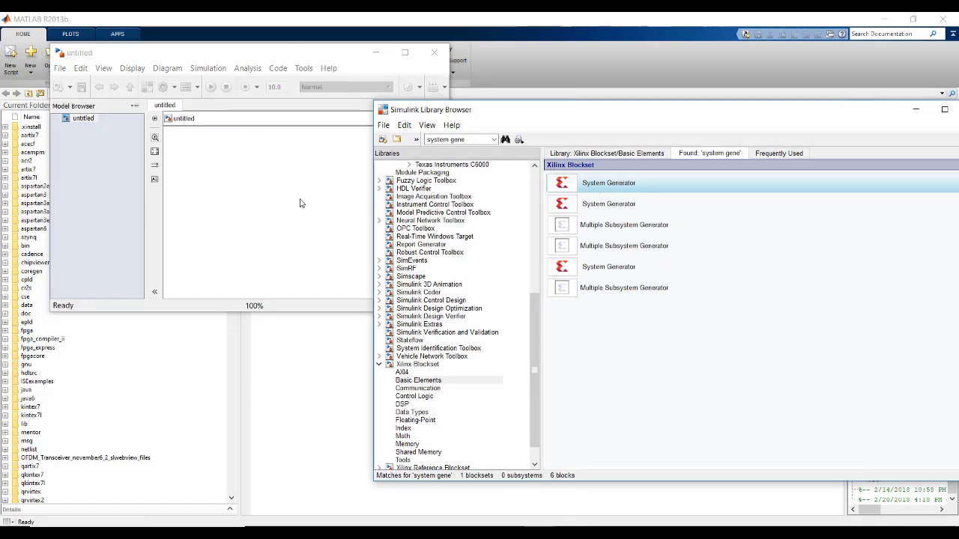
click(558, 196)
key(ctrl+i)
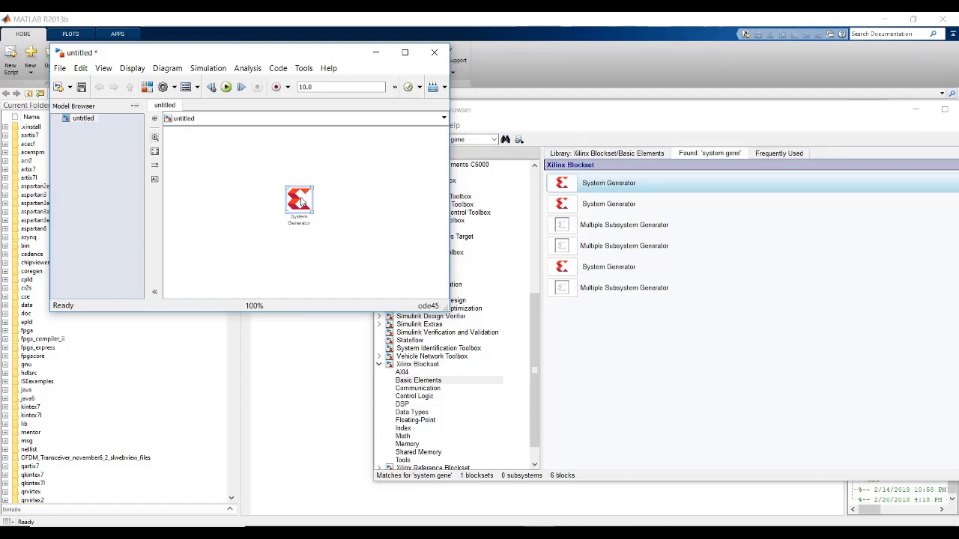
drag(297, 199, 210, 149)
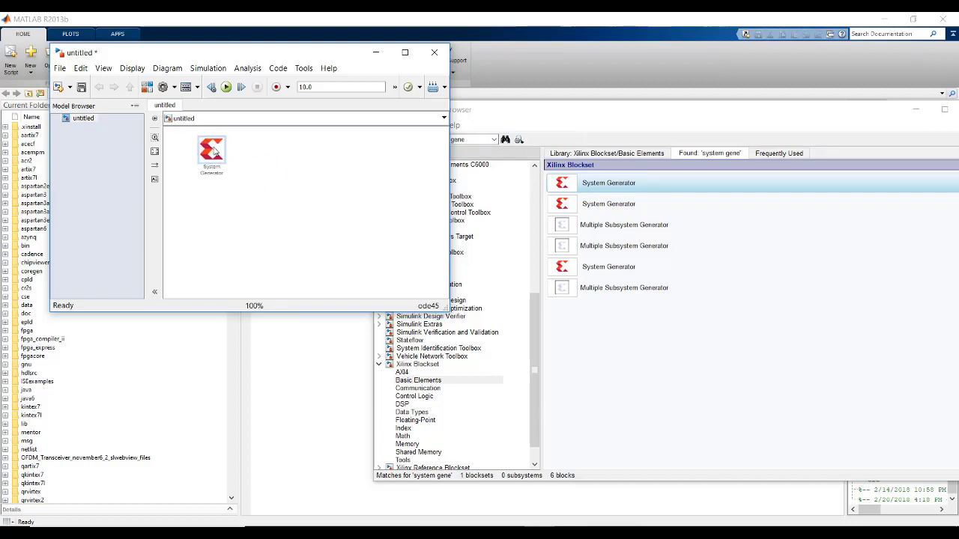
Search the library for 'add' blocks and drag the Xilinx AddSub block into the model.
click(480, 139)
drag(426, 140, 466, 139)
text(adder)
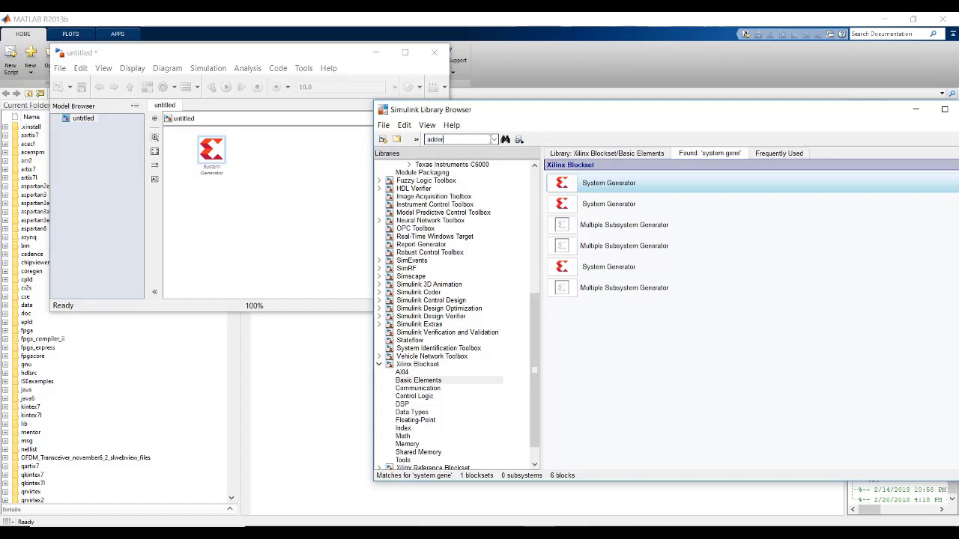
key(Return)
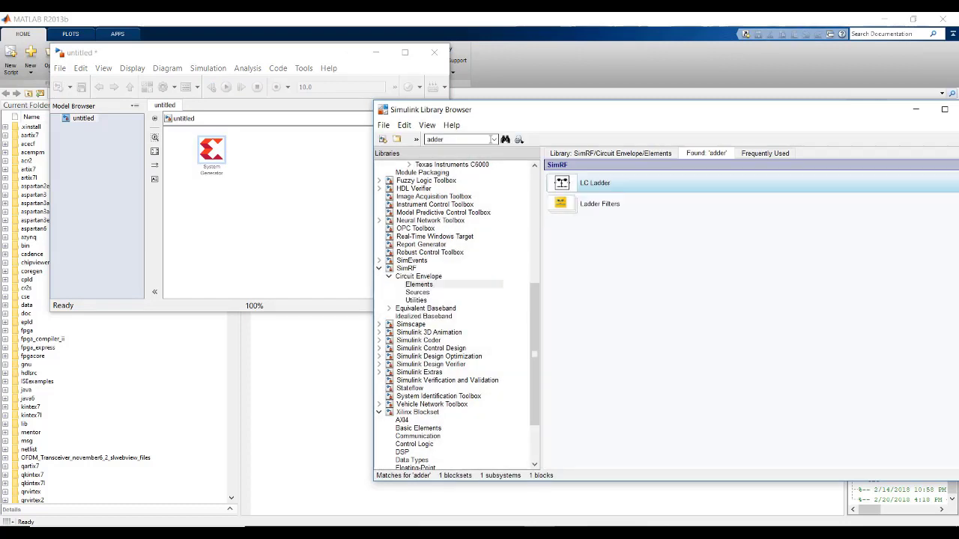
click(465, 142)
key(Return)
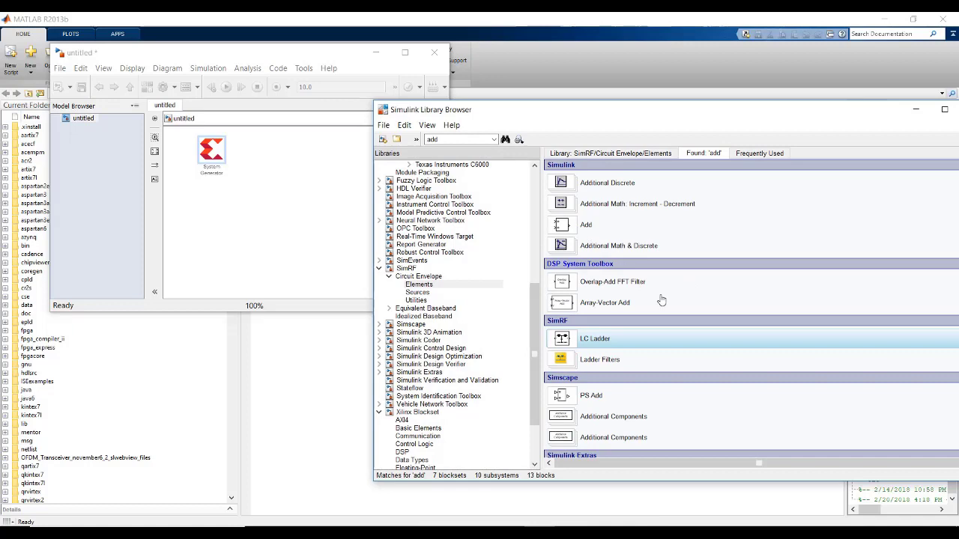
scroll(662, 300, down, 5)
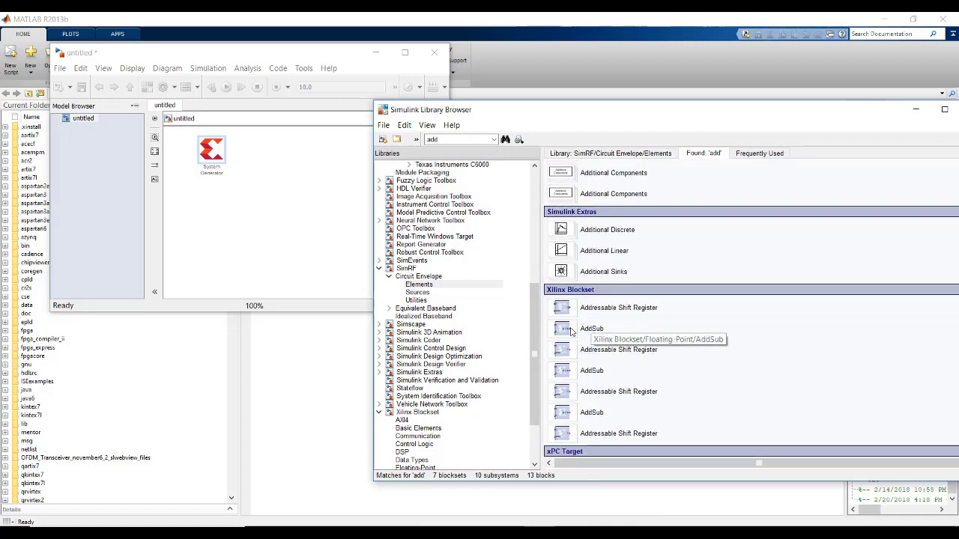
drag(572, 331, 307, 221)
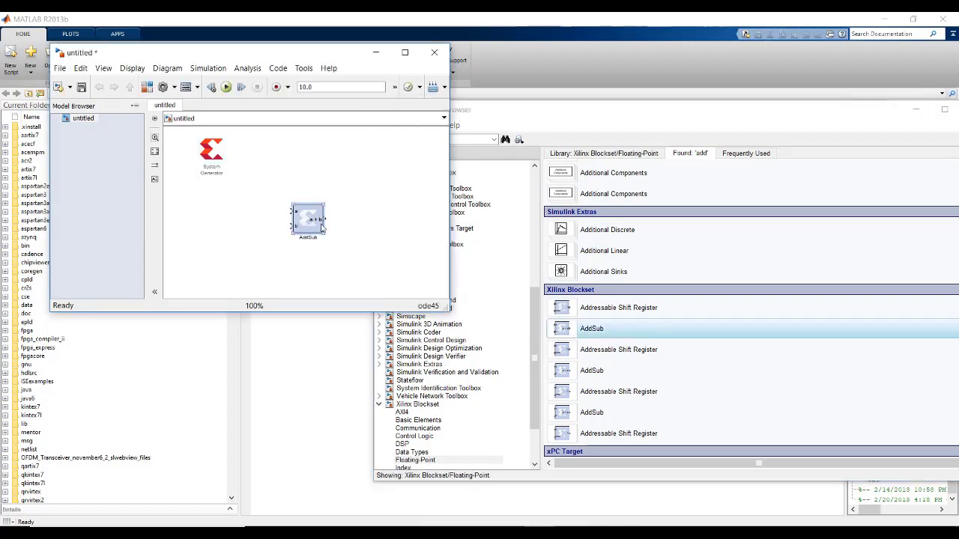
click(566, 126)
Search 'constant' and place a Simulink Constant block left of AddSub.
click(486, 143)
text(constant)
key(Return)
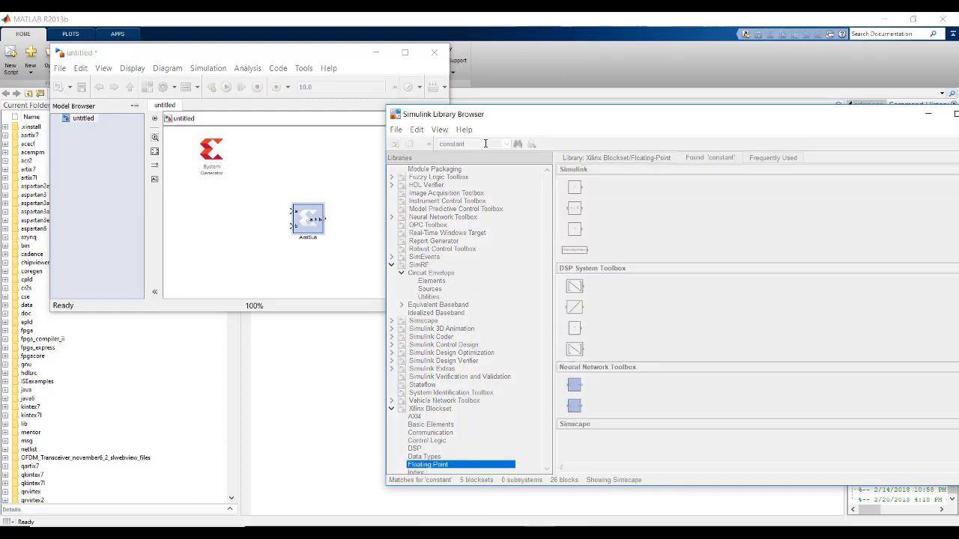
scroll(649, 300, down, 5)
scroll(622, 248, up, 5)
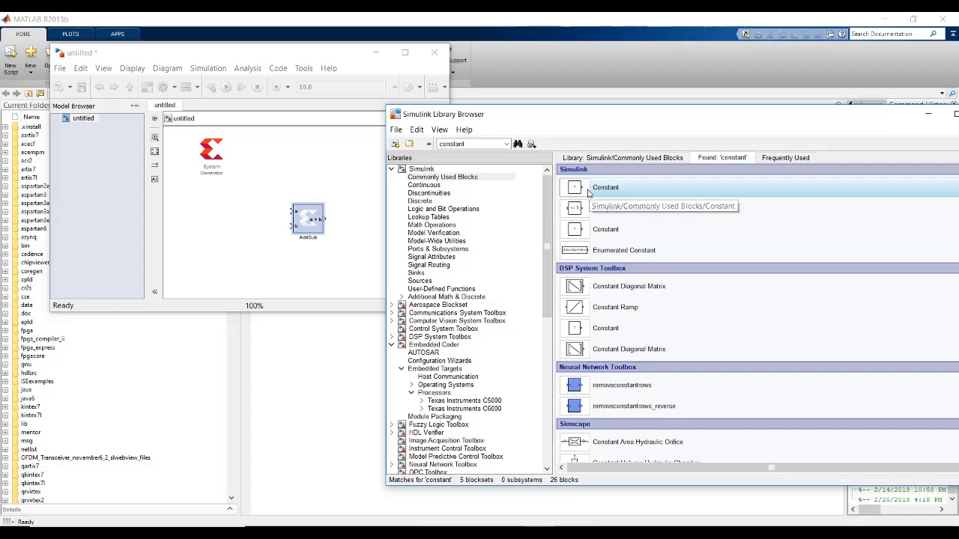
drag(589, 193, 193, 214)
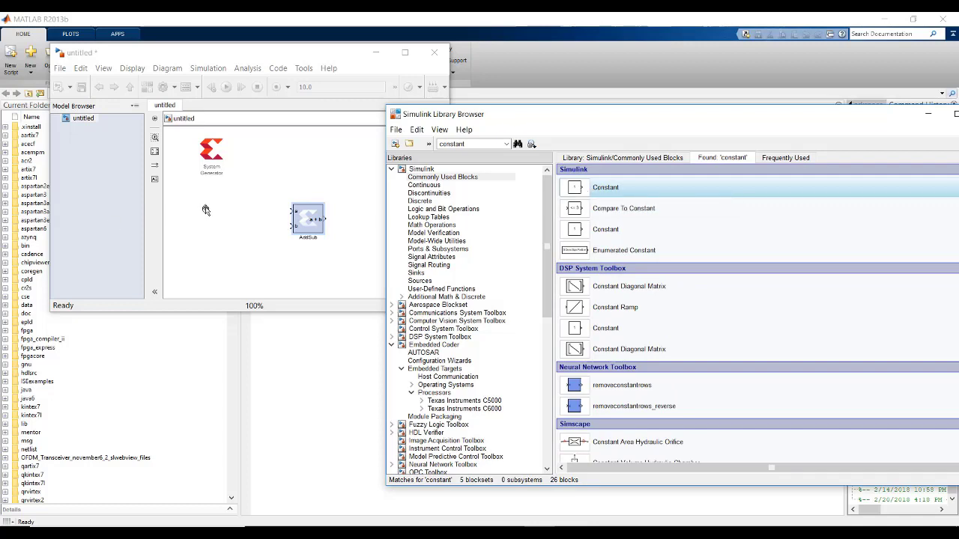
drag(205, 209, 207, 209)
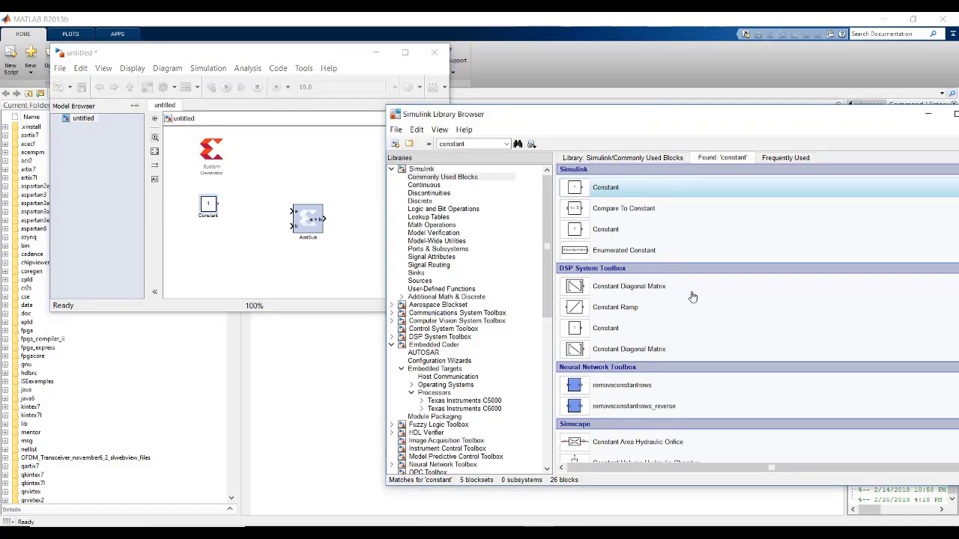
Add a Xilinx Constant block below it and wire Constant1 into AddSub's lower input.
scroll(693, 332, down, 4)
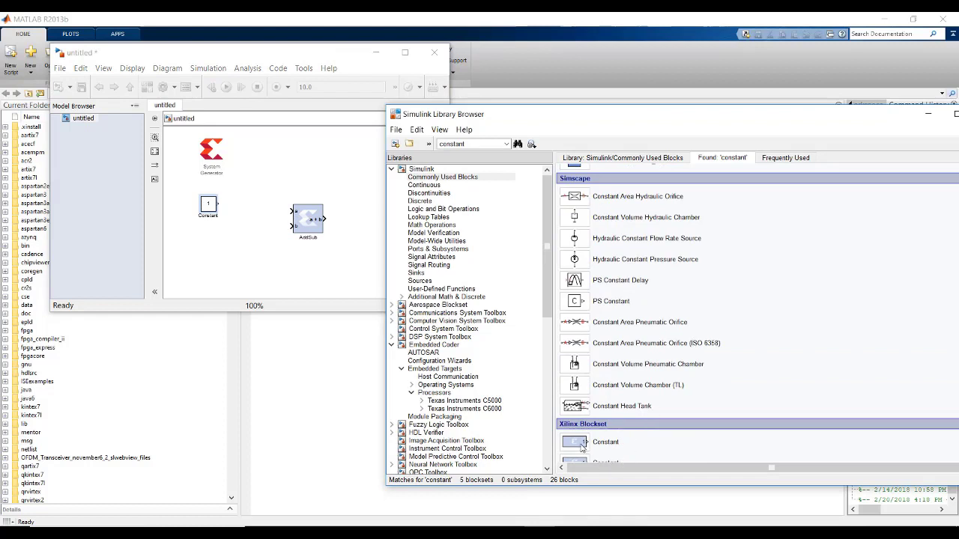
drag(582, 446, 211, 265)
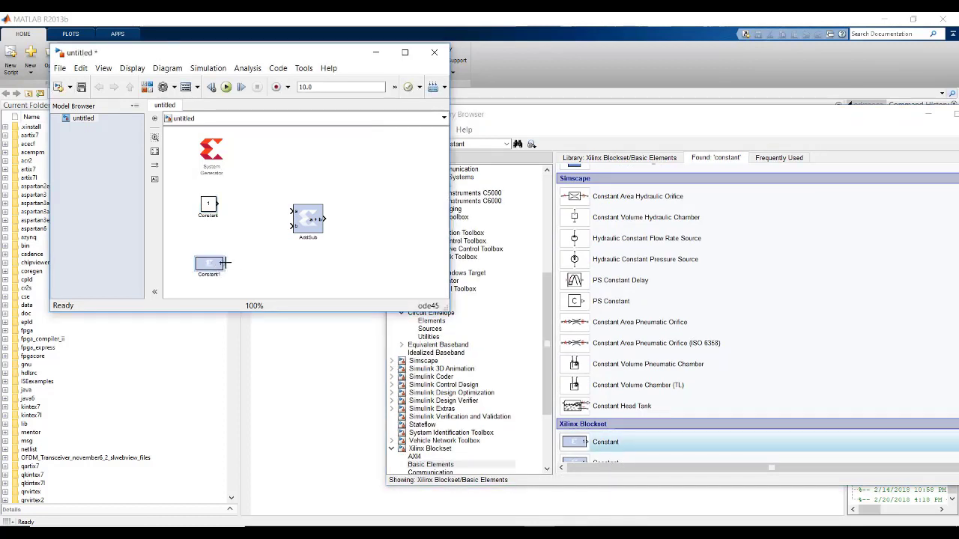
mouse_move(224, 263)
mouse_down()
mouse_move(294, 226)
mouse_move(345, 228)
mouse_up()
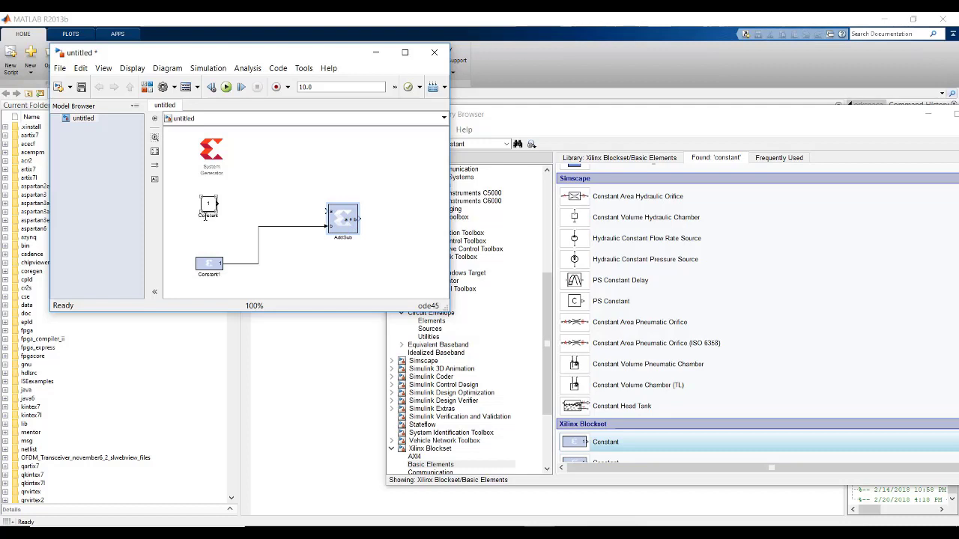
click(492, 152)
Search 'gateway' and place Gateway In before AddSub and Gateway Out after it.
double_click(488, 143)
text(gateway)
key(Return)
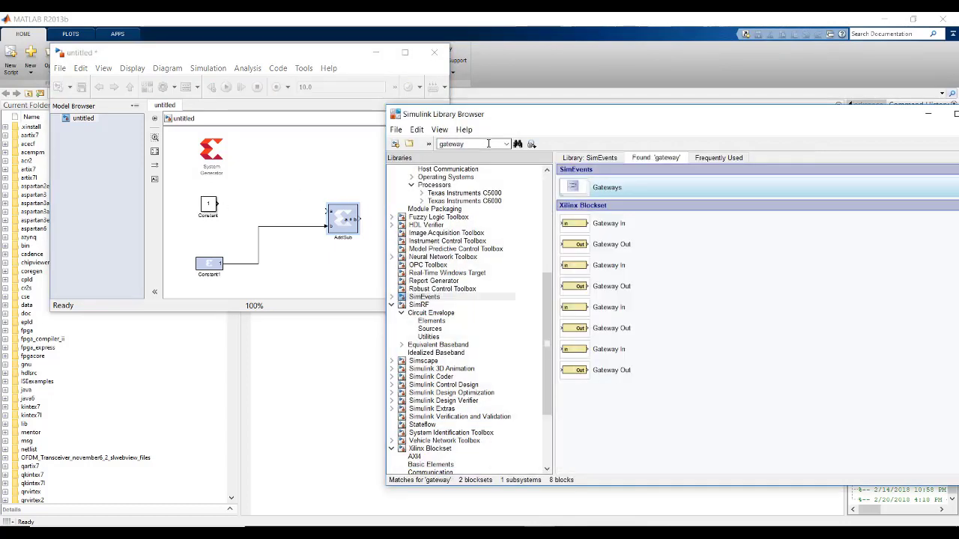
drag(452, 222, 328, 210)
drag(450, 252, 649, 251)
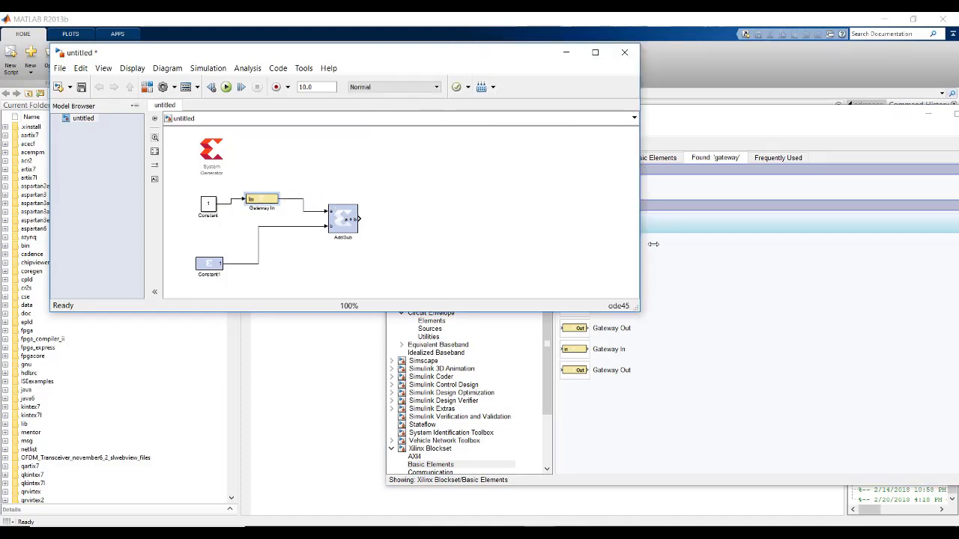
click(718, 124)
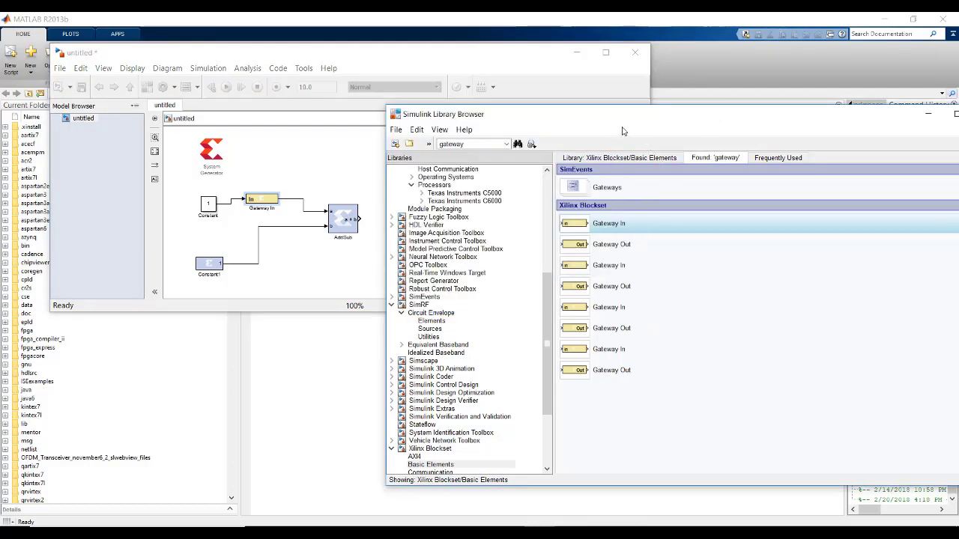
drag(694, 117, 784, 116)
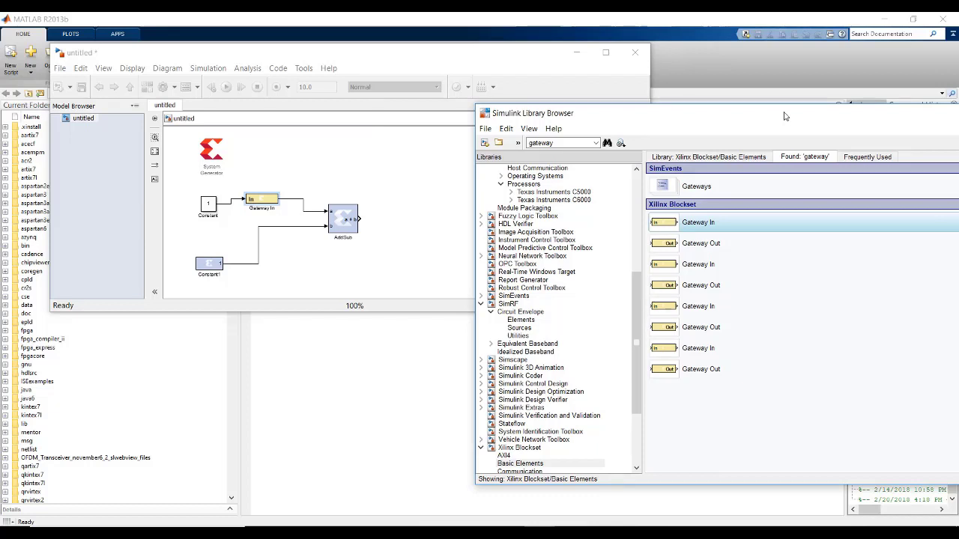
drag(702, 248, 433, 219)
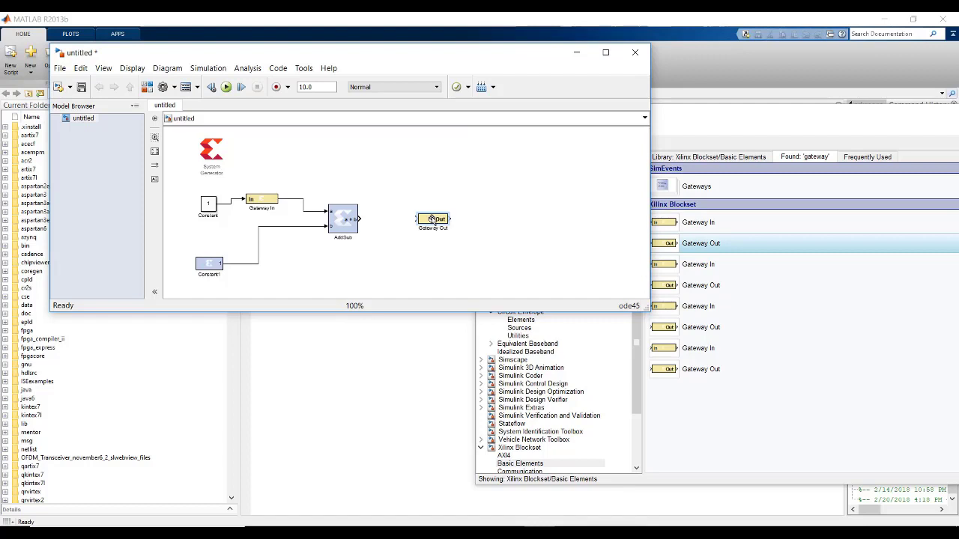
Add a Display block and wire AddSub to Gateway Out and Gateway Out to Display.
click(676, 128)
click(575, 144)
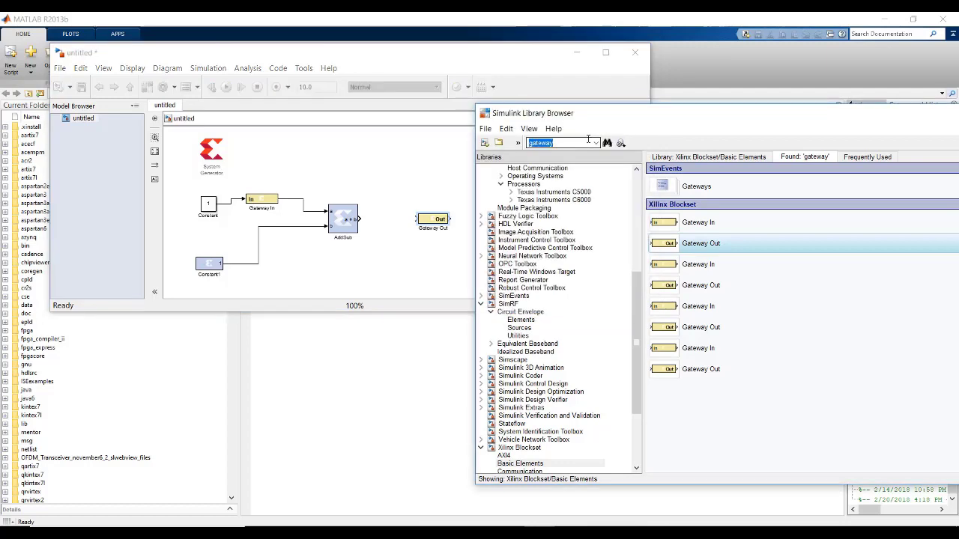
text(display)
key(Return)
mouse_move(679, 187)
mouse_down()
mouse_move(428, 205)
mouse_move(414, 193)
mouse_move(521, 216)
mouse_up()
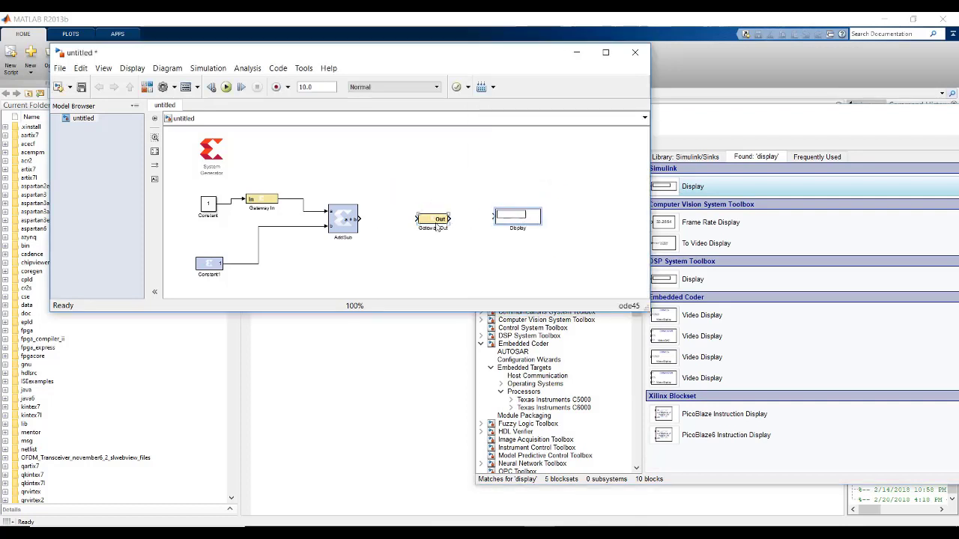
drag(359, 218, 496, 216)
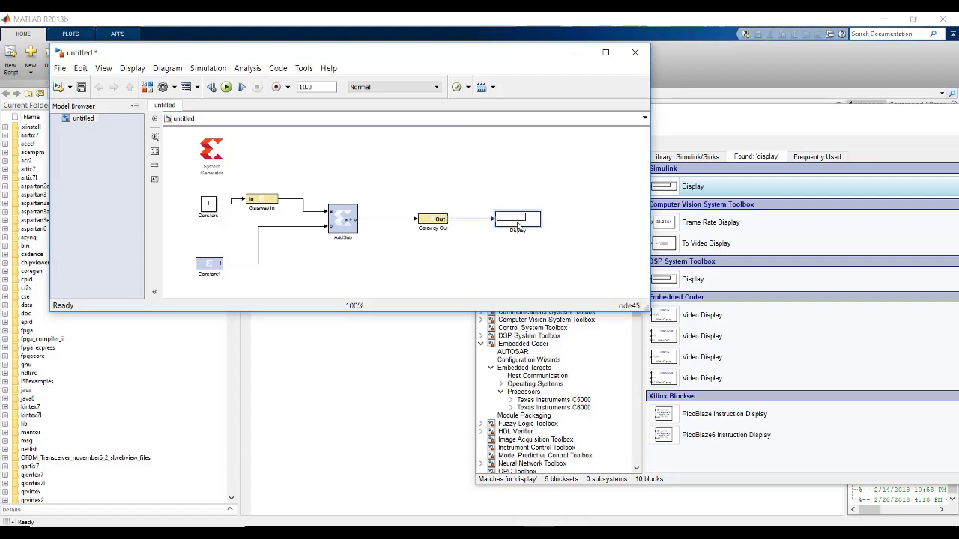
click(329, 215)
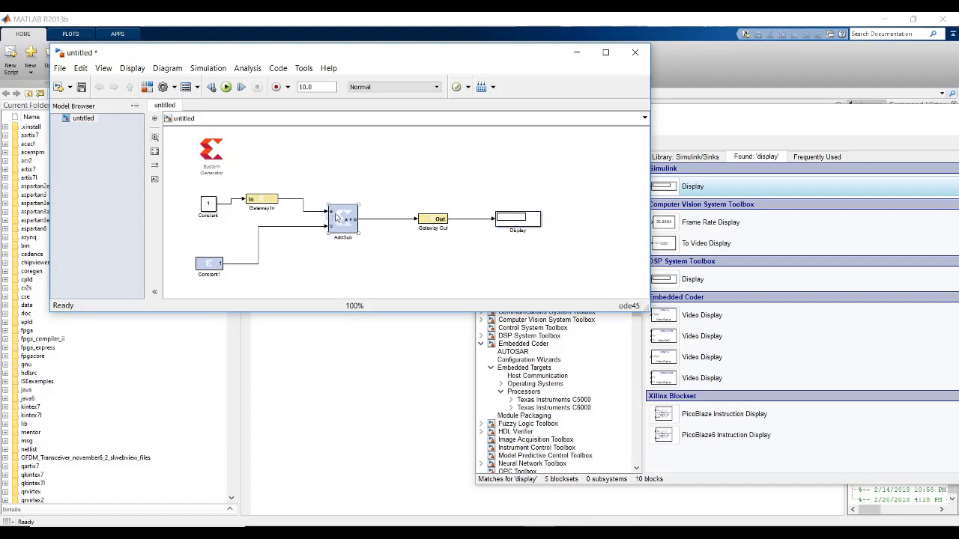
Set the AddSub block's output precision to Full and confirm with OK.
double_click(336, 218)
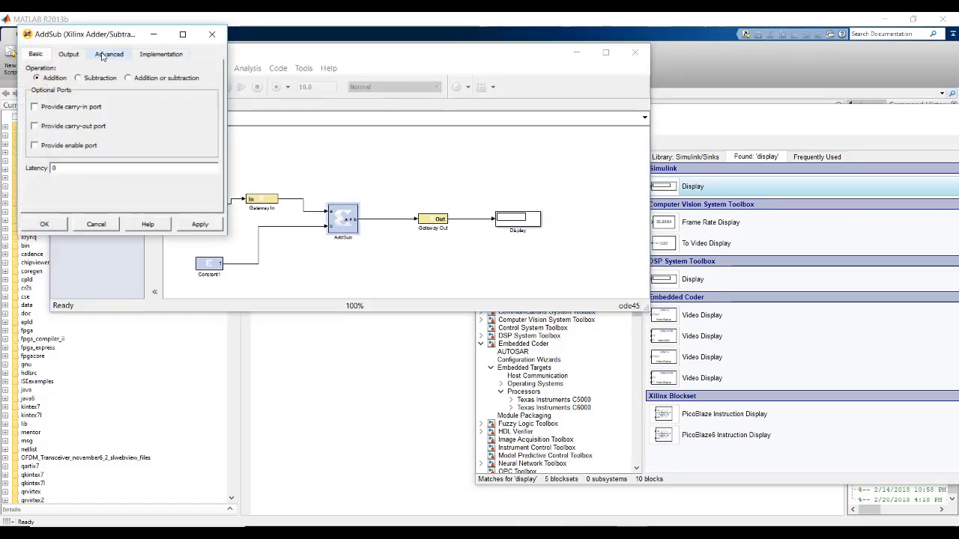
drag(88, 40, 206, 74)
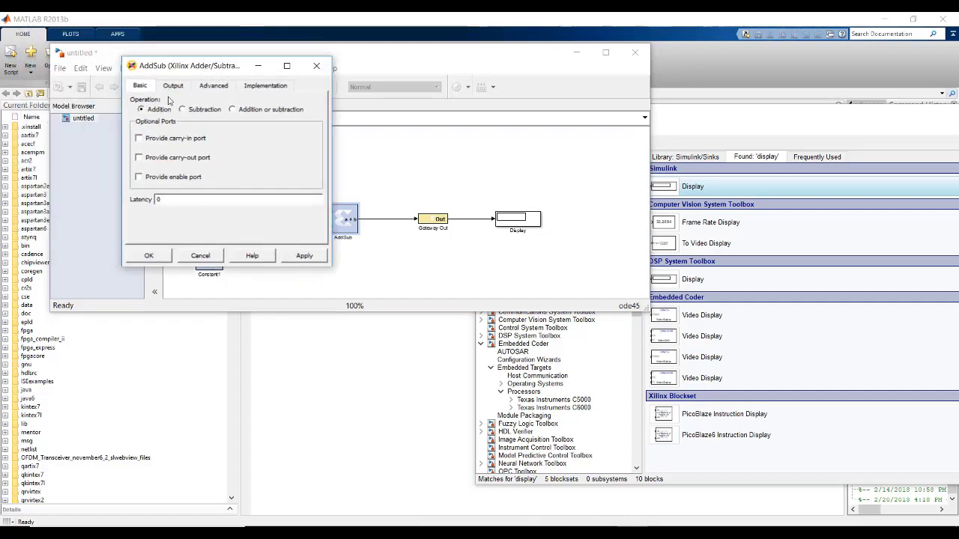
click(173, 85)
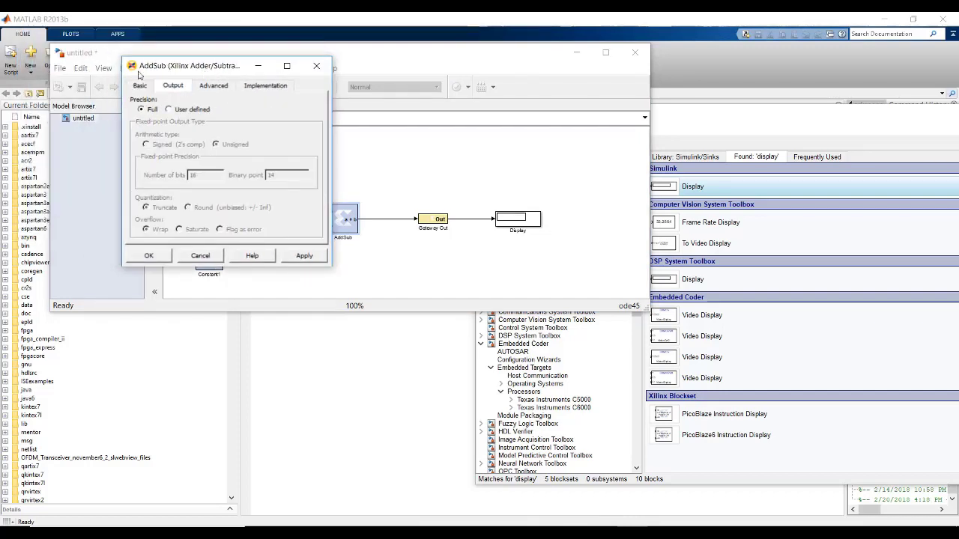
click(170, 110)
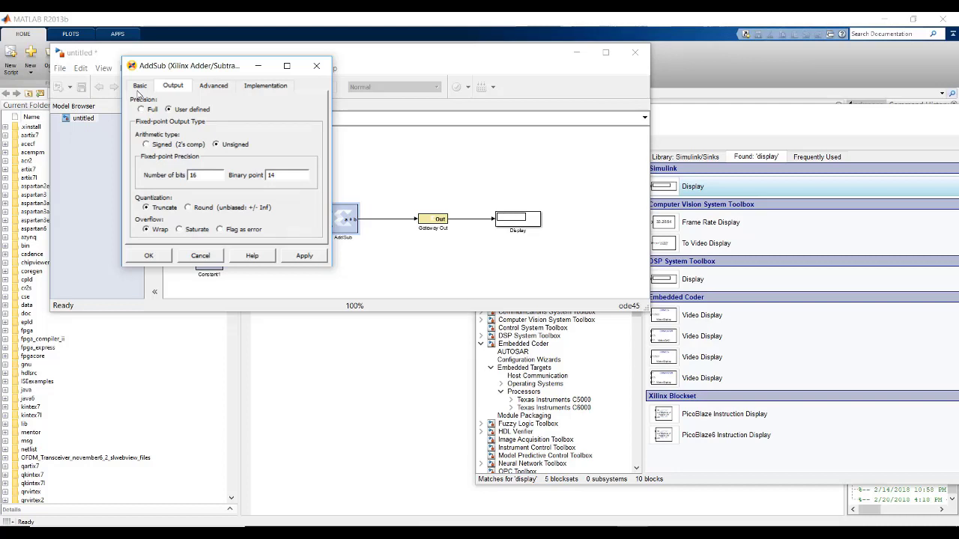
click(156, 110)
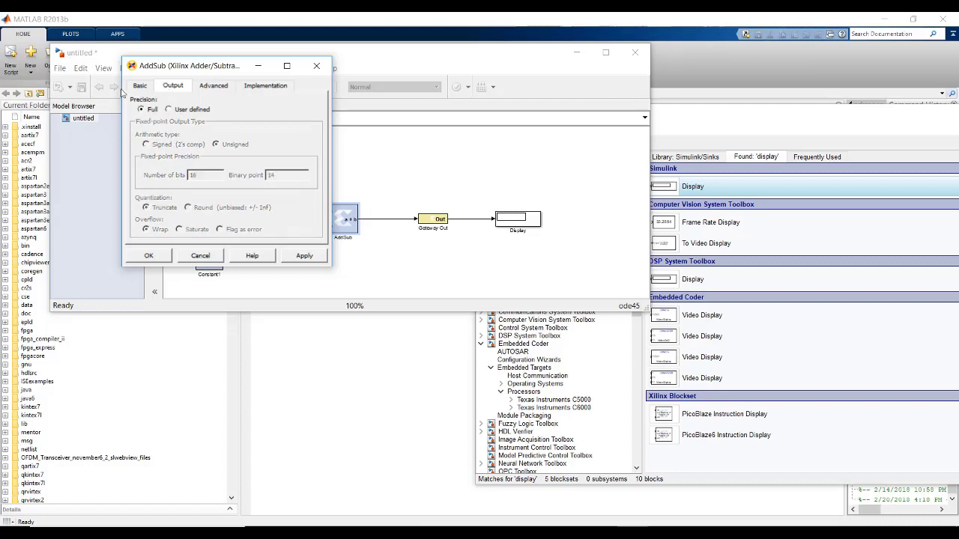
click(211, 87)
click(249, 87)
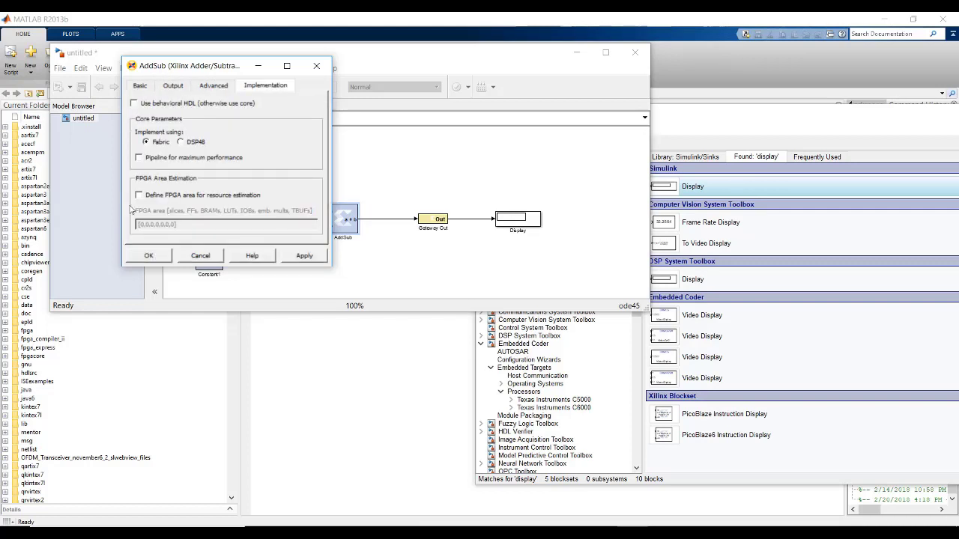
click(149, 255)
click(264, 202)
Give Gateway In Signed (2's comp) arithmetic with 32 bits and binary point 16, then confirm.
double_click(264, 202)
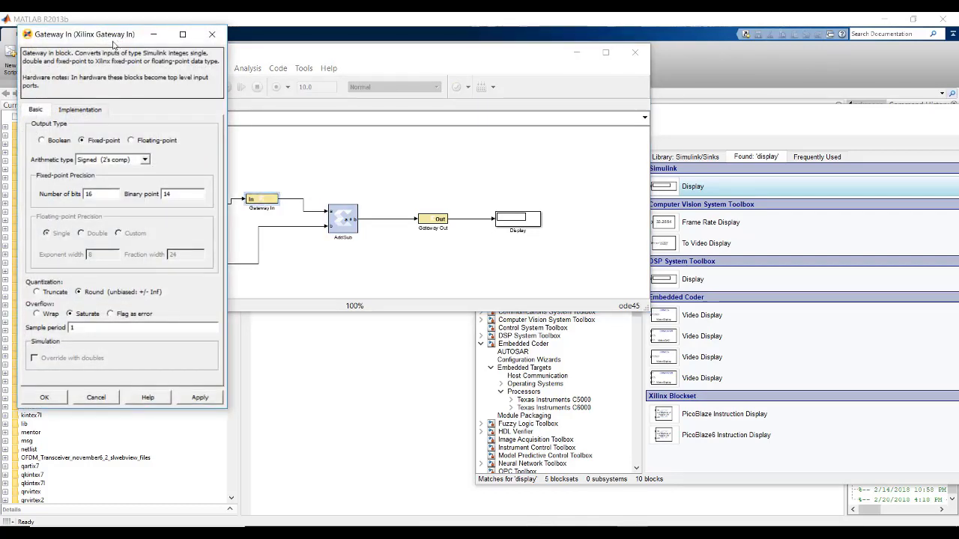
click(198, 173)
click(157, 144)
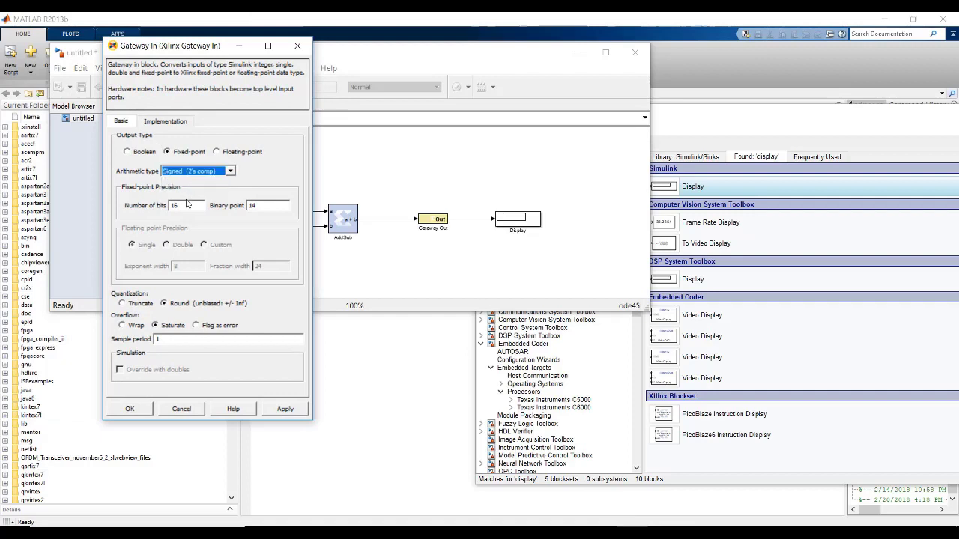
key(Tab)
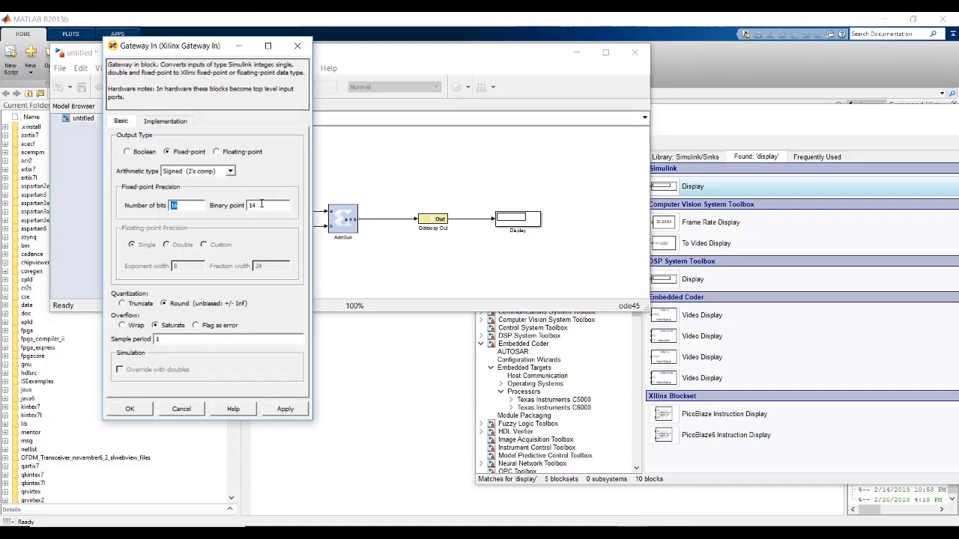
click(262, 204)
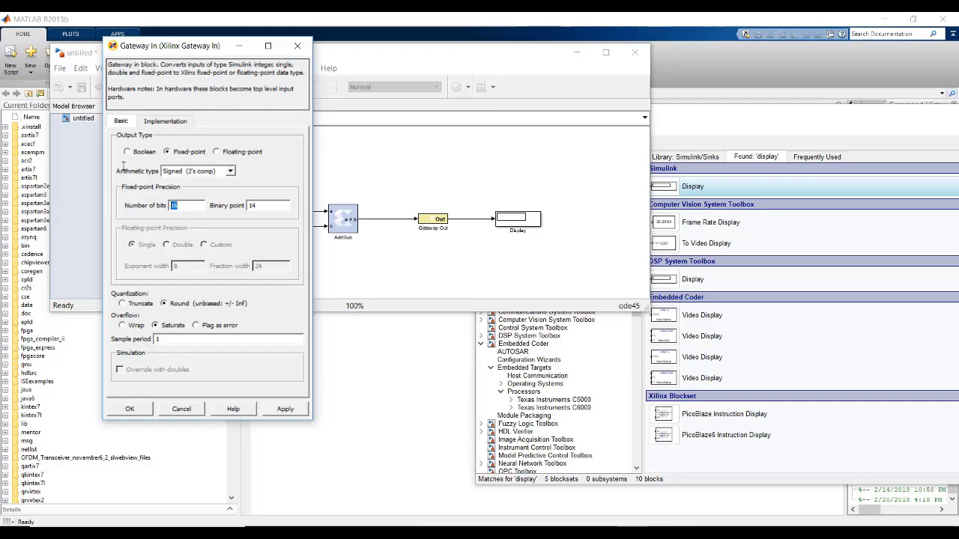
text(32)
click(165, 121)
click(121, 121)
drag(207, 49, 289, 55)
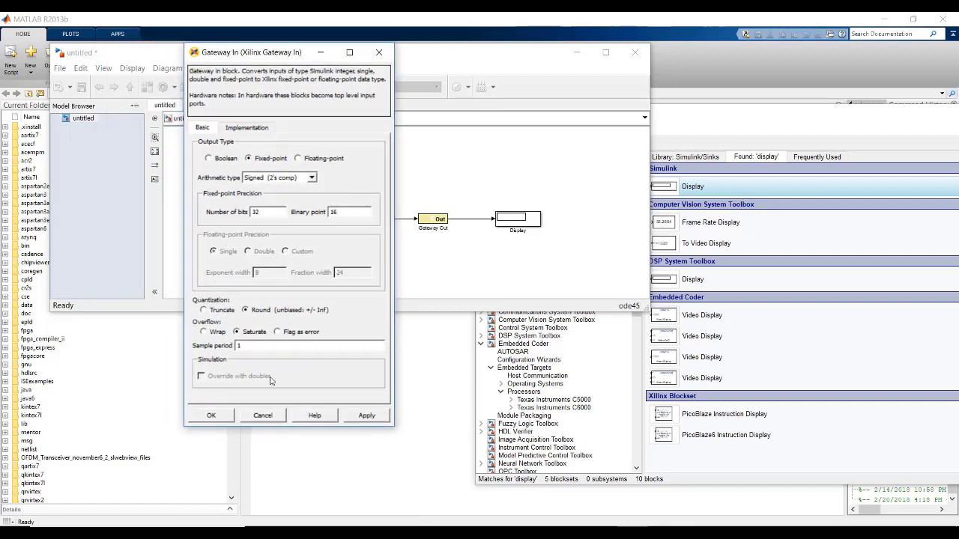
click(225, 415)
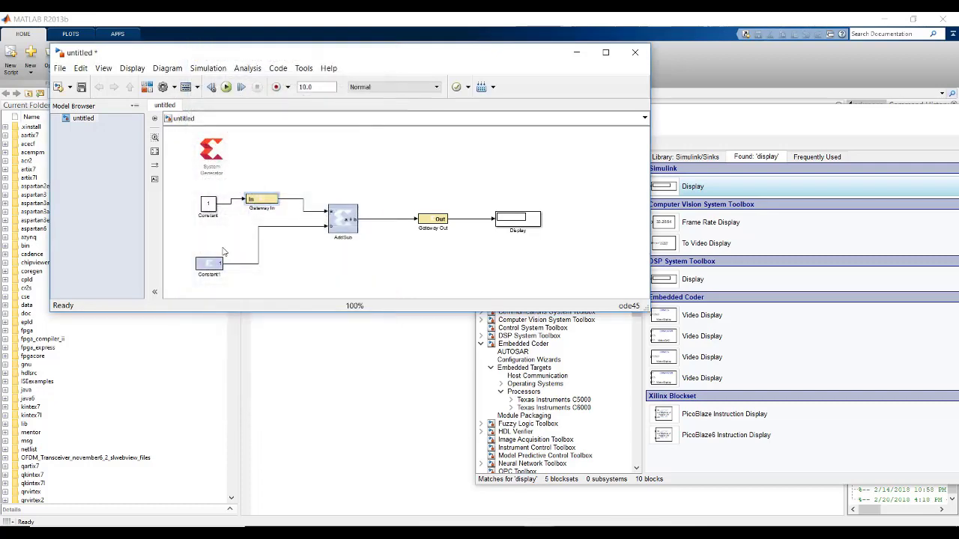
Open Constant1's parameters and enter a binary point of 16.
click(213, 267)
double_click(214, 266)
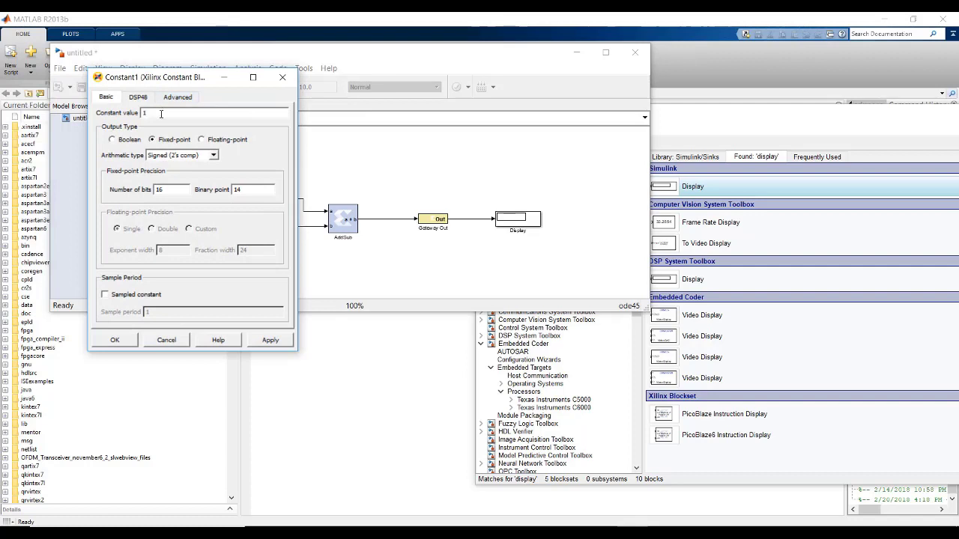
double_click(159, 190)
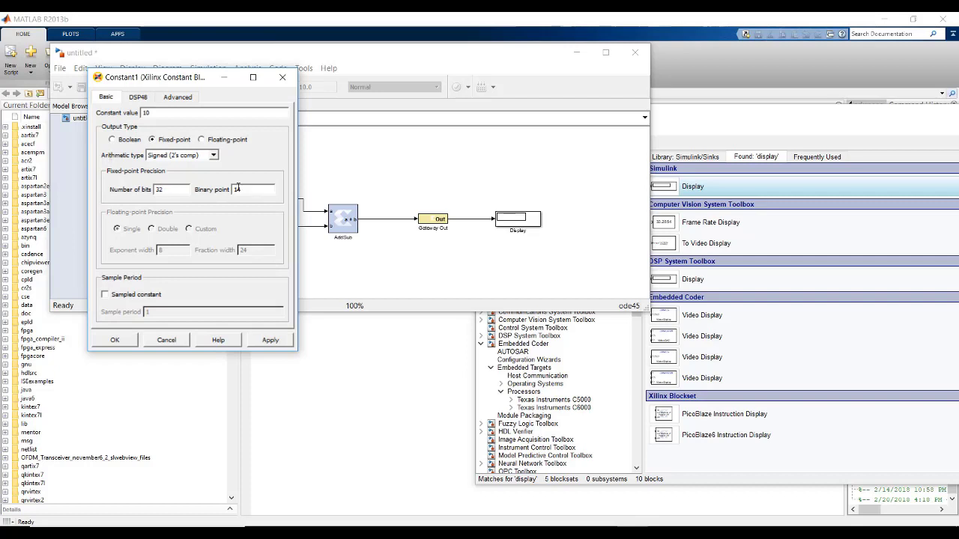
key(Tab)
text(16)
drag(188, 78, 427, 79)
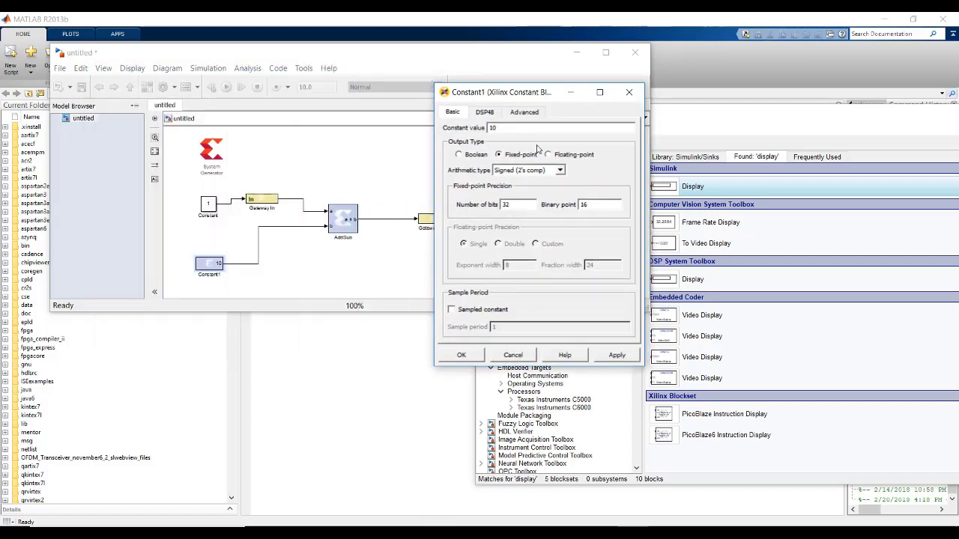
Try Constant1 with 1 bit and binary point 14, and apply it.
double_click(520, 207)
text(16)
double_click(593, 204)
text(14)
click(623, 360)
Widen Constant1, then set 32 bits with binary point 16 and confirm.
drag(193, 273, 225, 269)
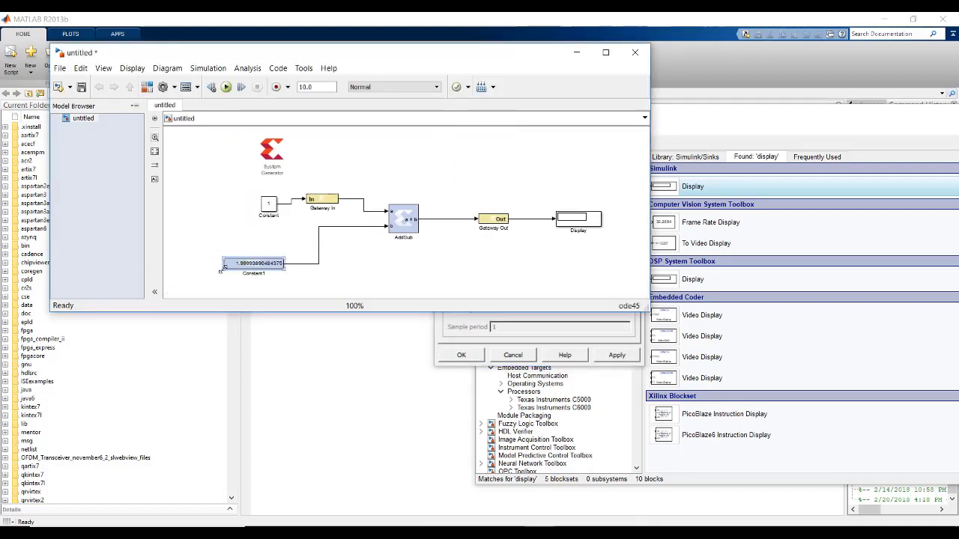
click(523, 340)
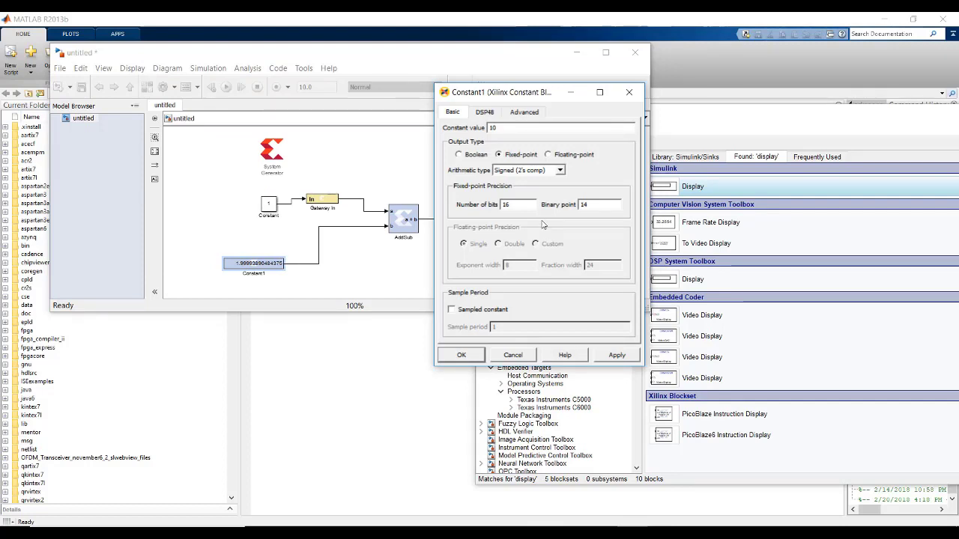
double_click(508, 204)
text(32)
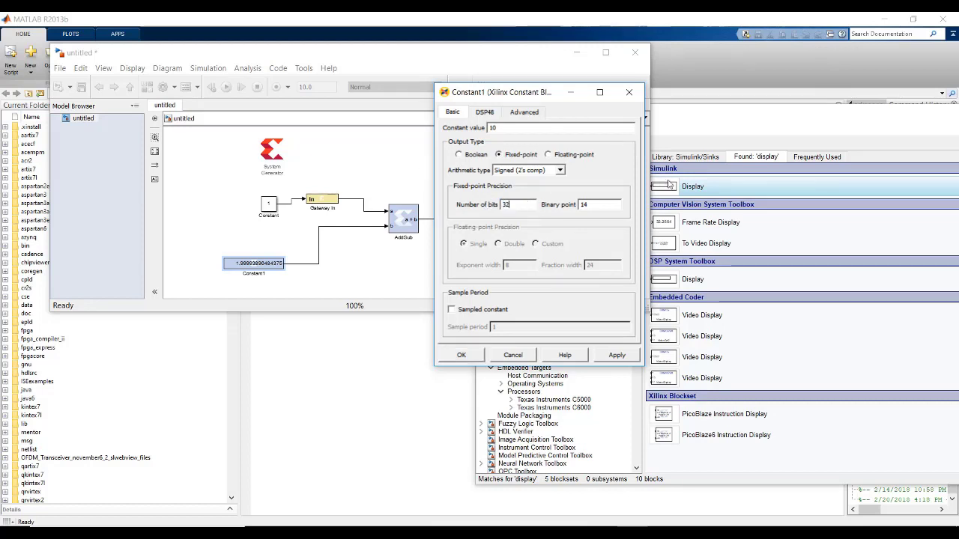
double_click(615, 199)
text(16)
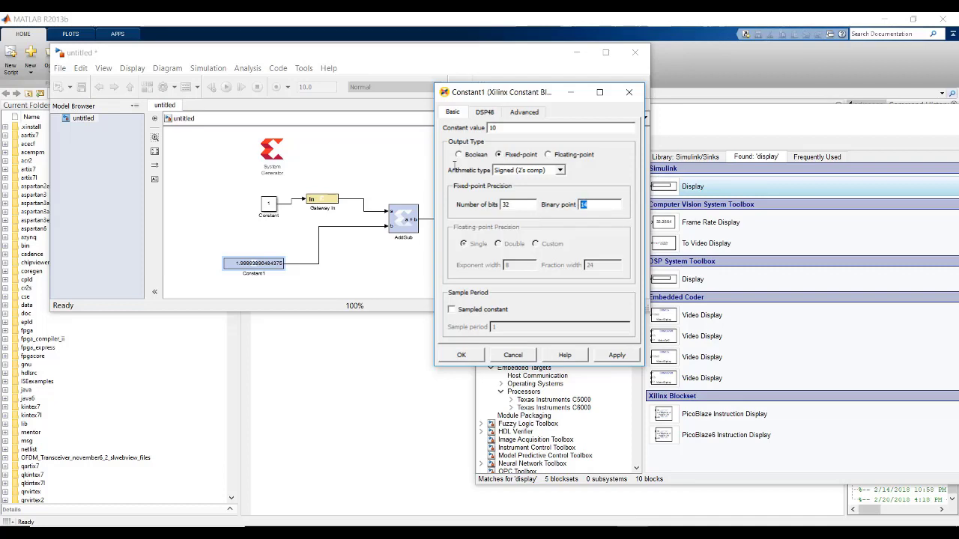
click(456, 354)
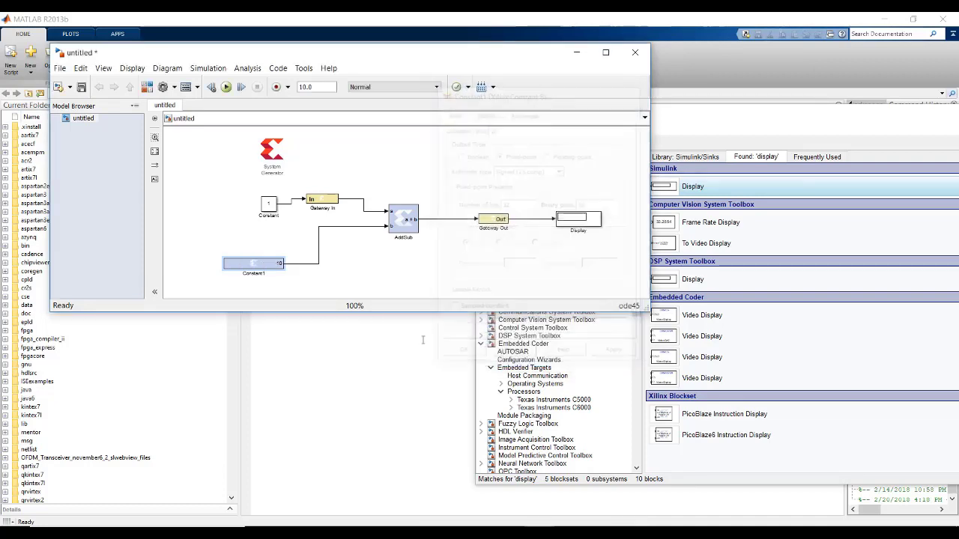
Set the Constant block's value to 15.
double_click(271, 207)
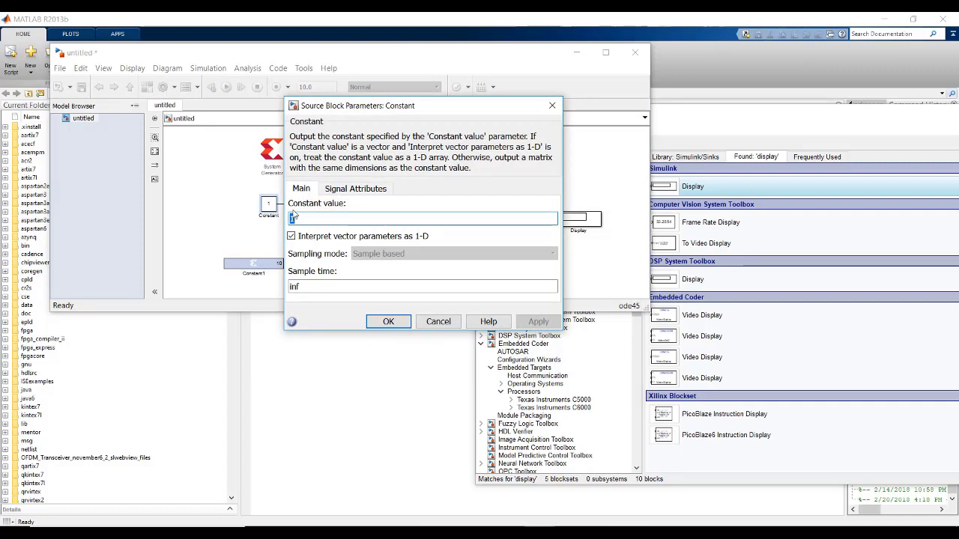
text(15)
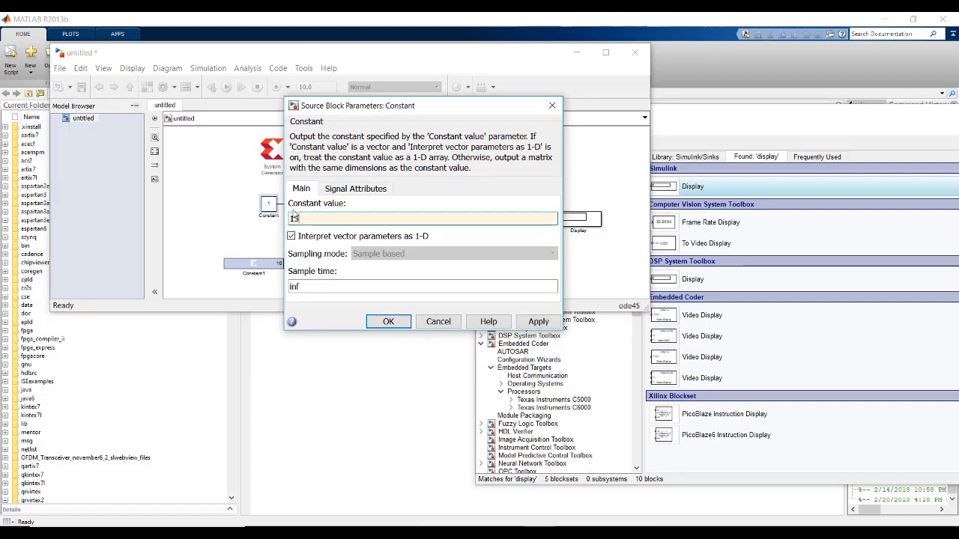
click(394, 323)
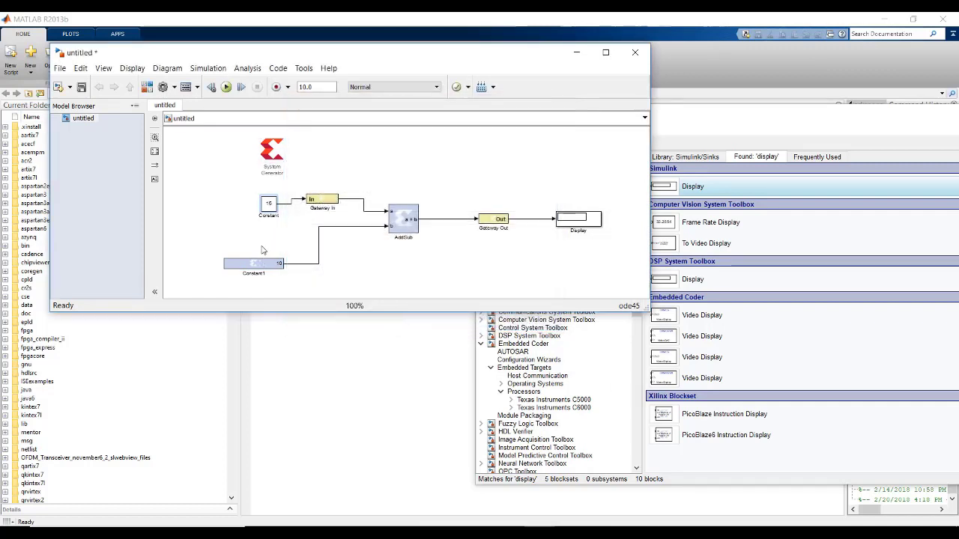
Review the Gateway In parameters and close them unchanged.
double_click(322, 198)
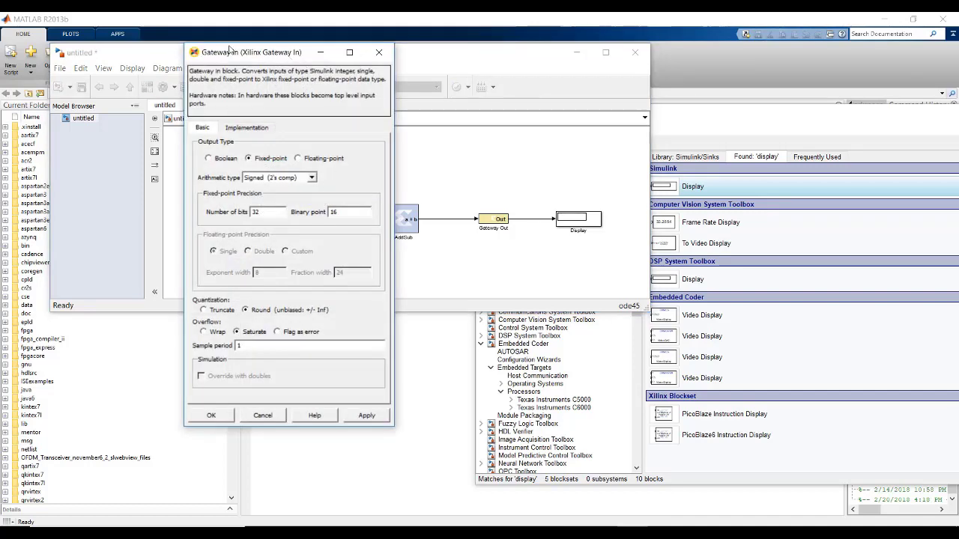
drag(299, 57, 453, 73)
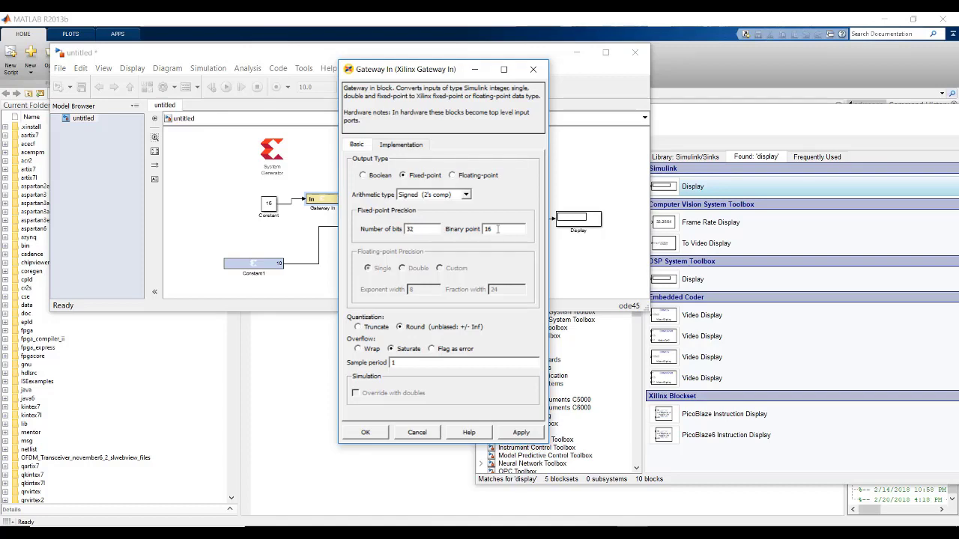
key(Return)
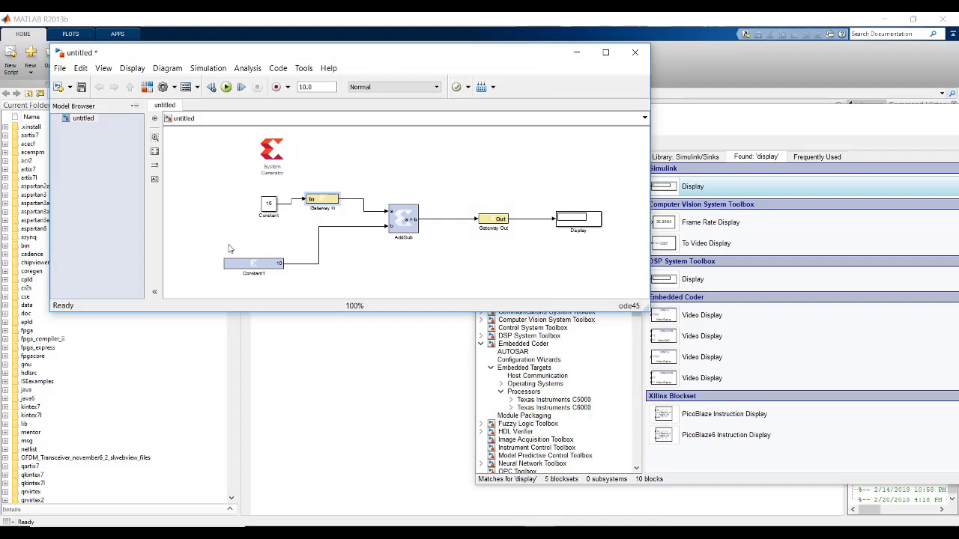
Review the Gateway Out block's parameters and confirm them.
click(257, 268)
click(355, 201)
click(580, 221)
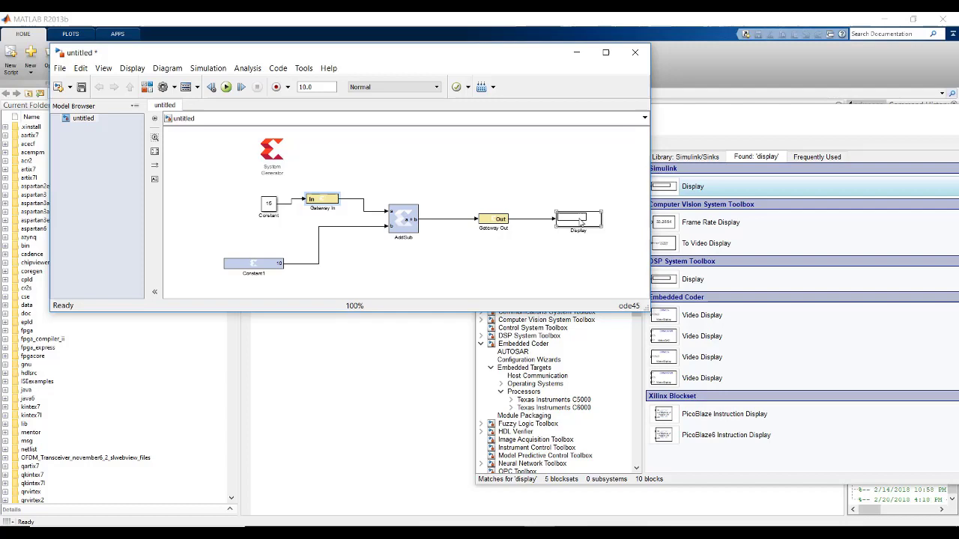
double_click(501, 220)
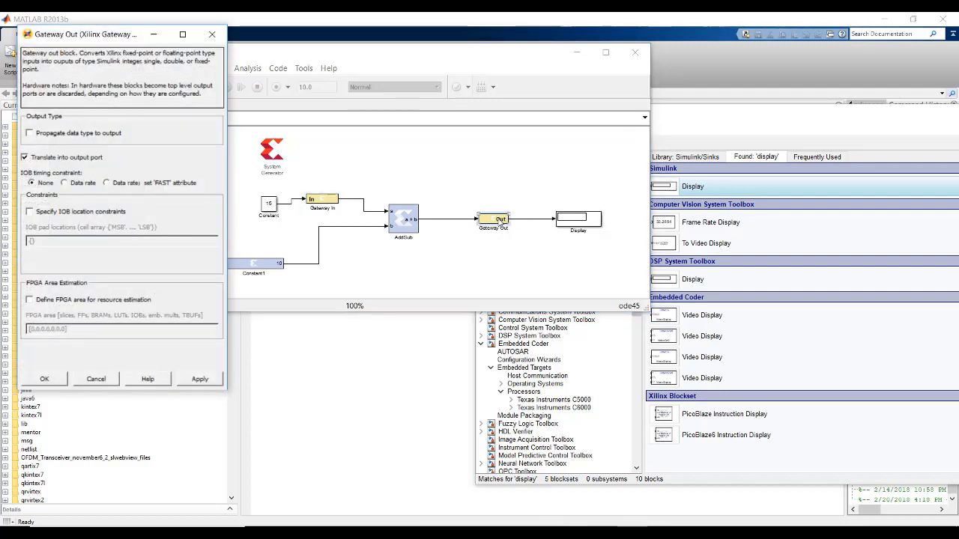
double_click(103, 34)
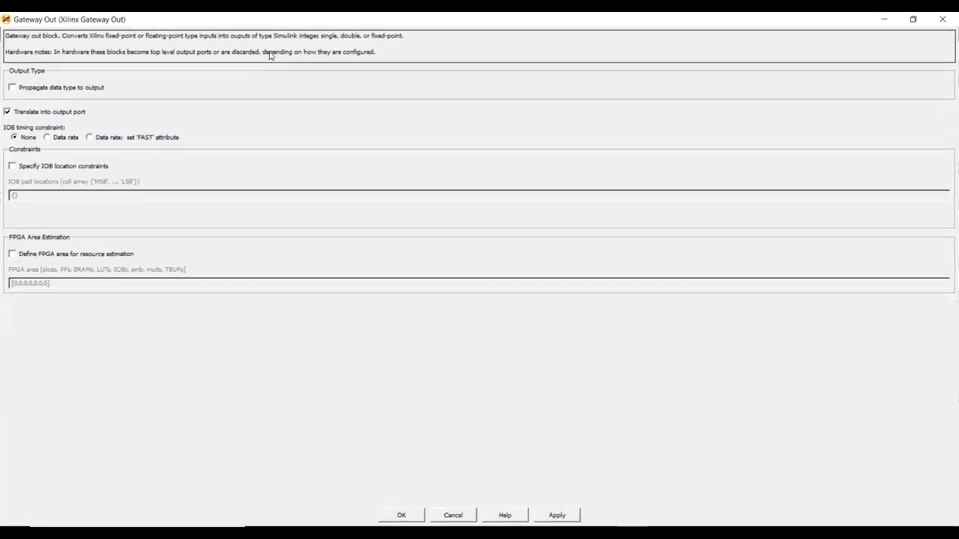
drag(274, 24, 269, 104)
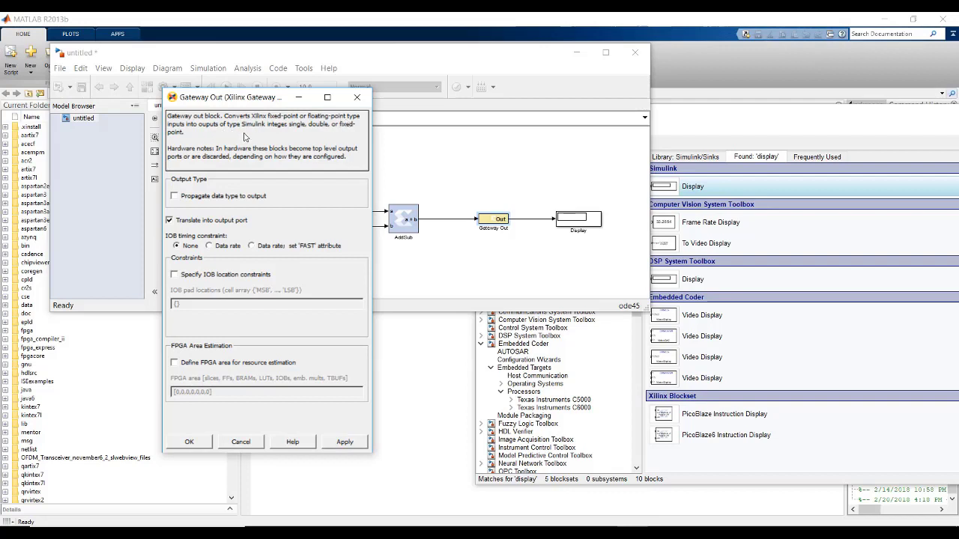
click(189, 442)
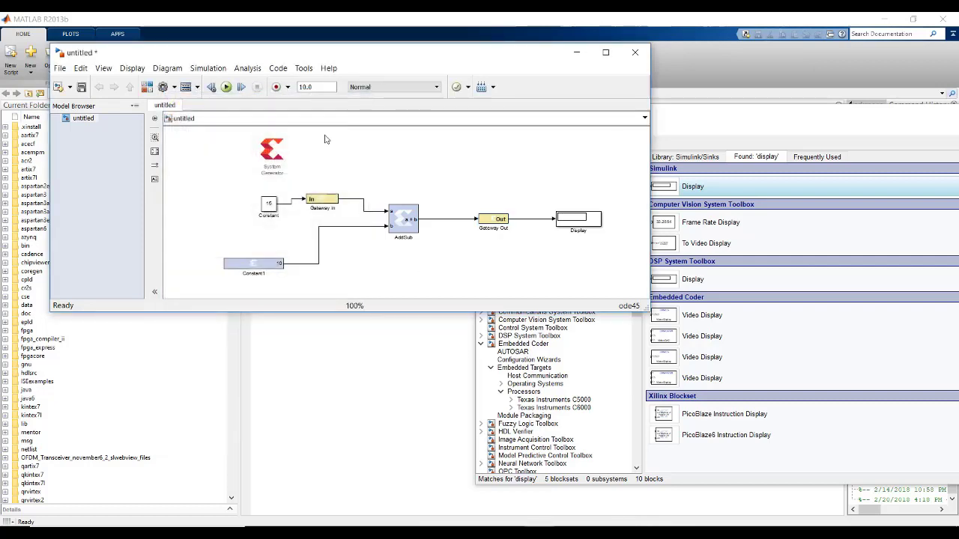
Accept the System Generator compilation settings: HDL Netlist, Kintex7, XST, VHDL.
click(271, 147)
click(329, 180)
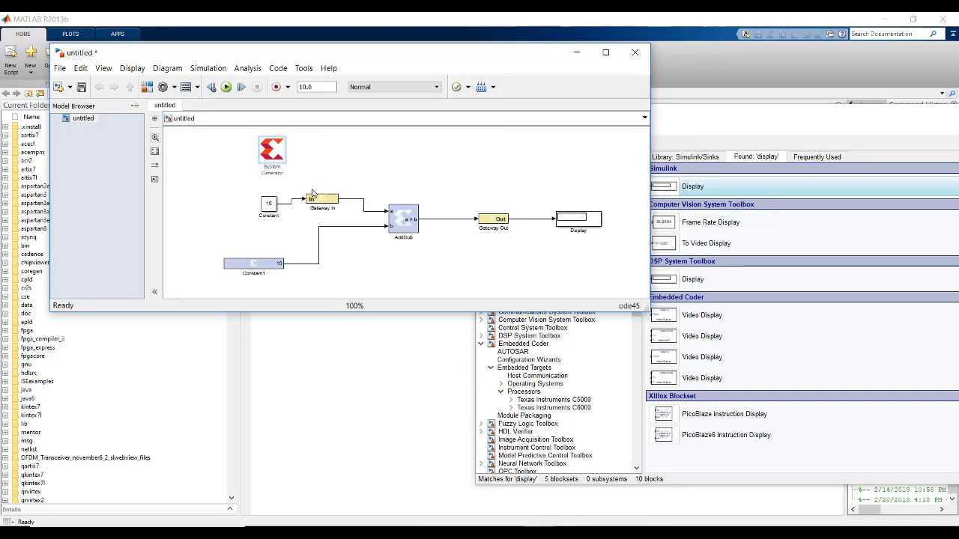
double_click(271, 150)
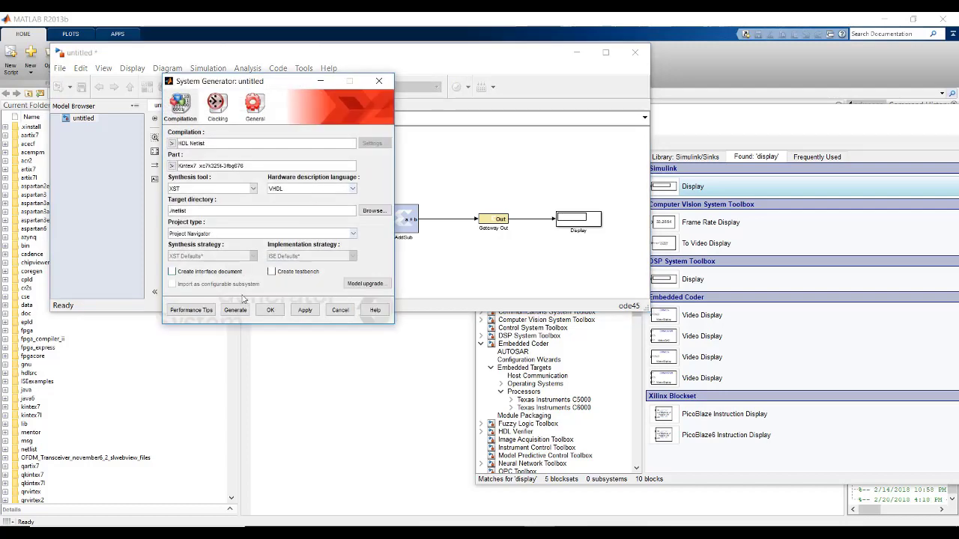
click(271, 310)
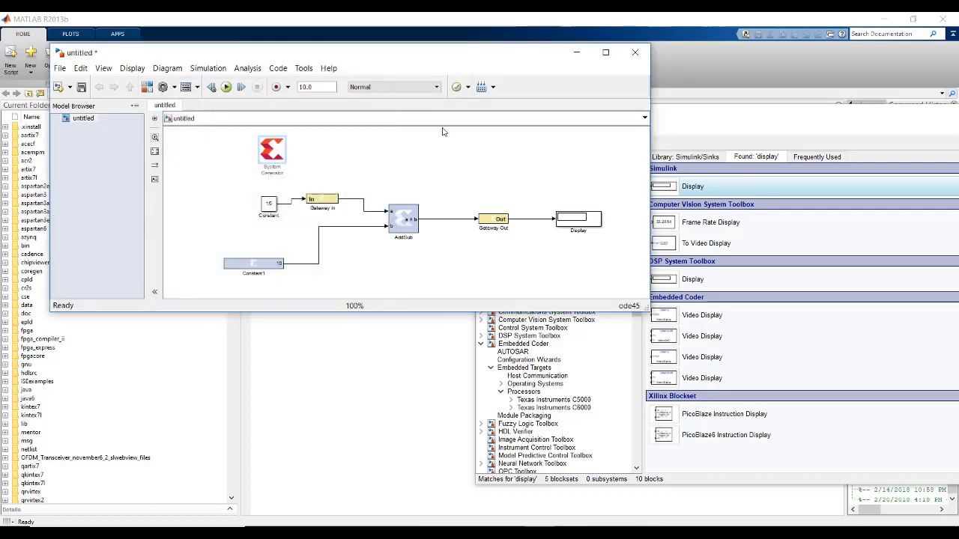
Run the simulation so Display shows 25, and shrink Constant1 to a compact square.
click(226, 87)
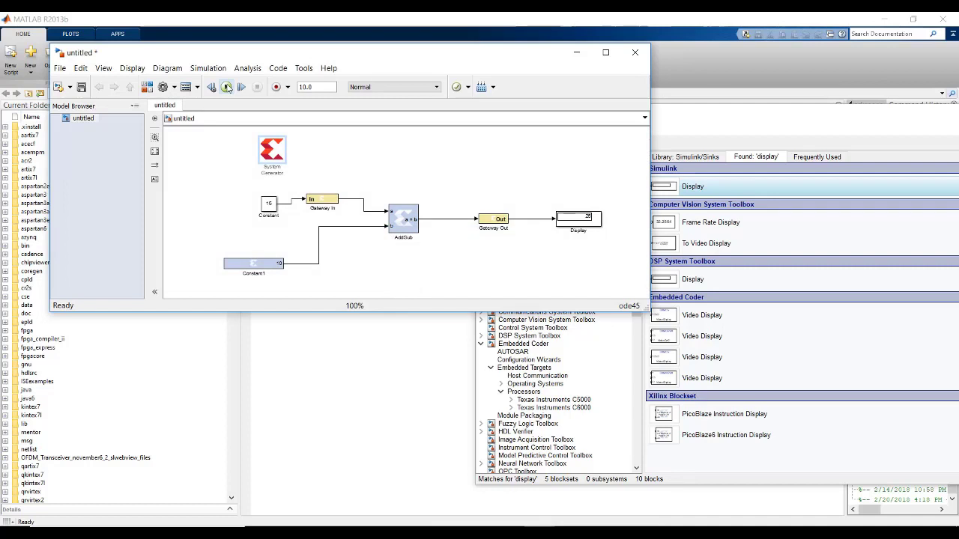
click(228, 271)
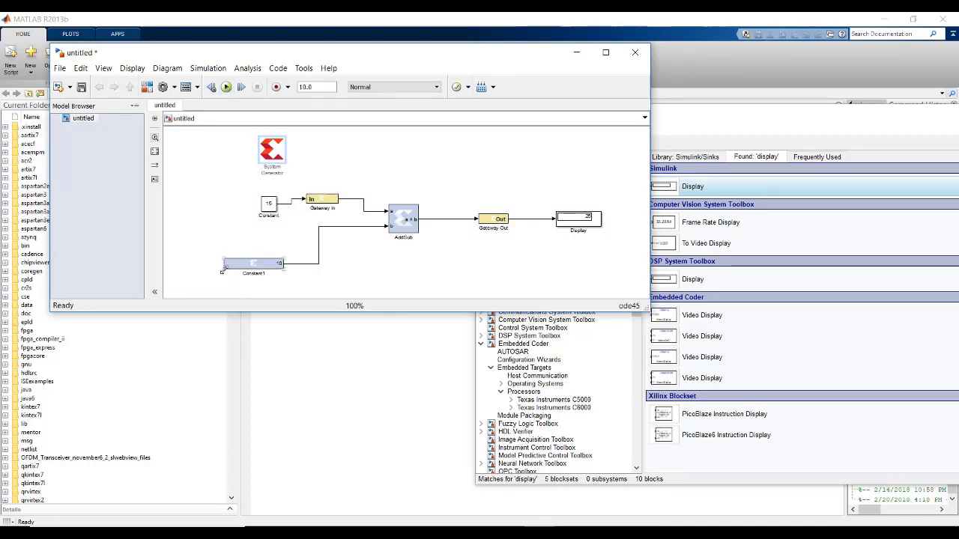
drag(221, 271, 294, 287)
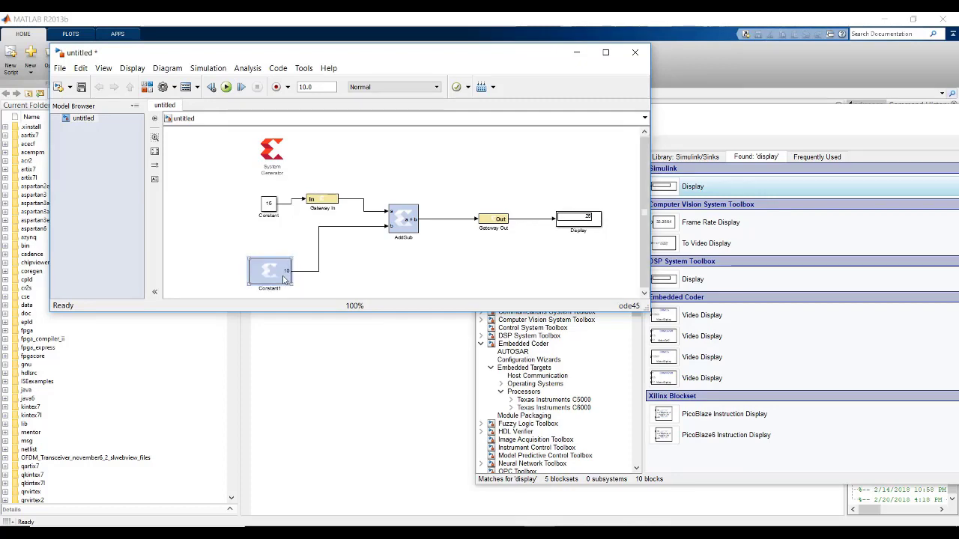
Set Constant1 to 15 and switch AddSub to Subtraction, rerunning after each change.
double_click(270, 272)
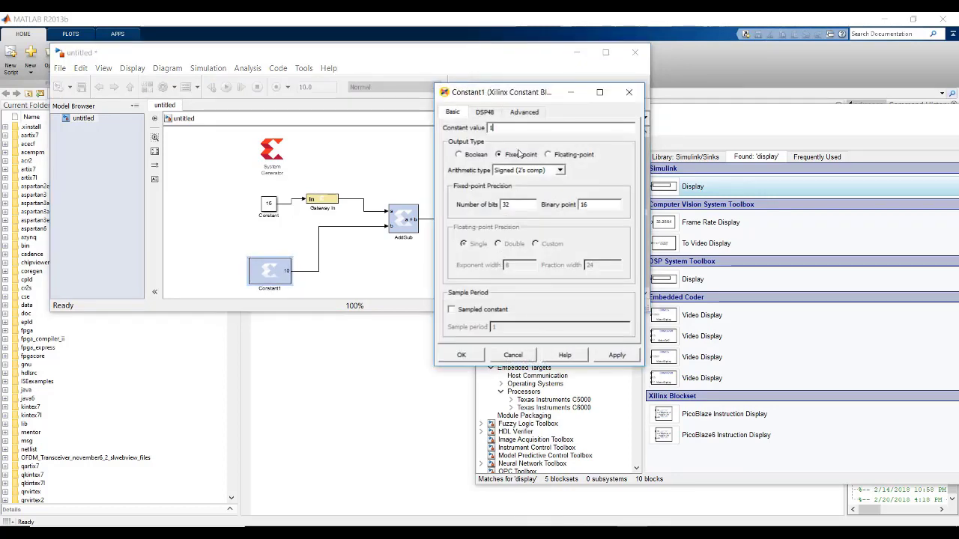
click(471, 357)
click(226, 87)
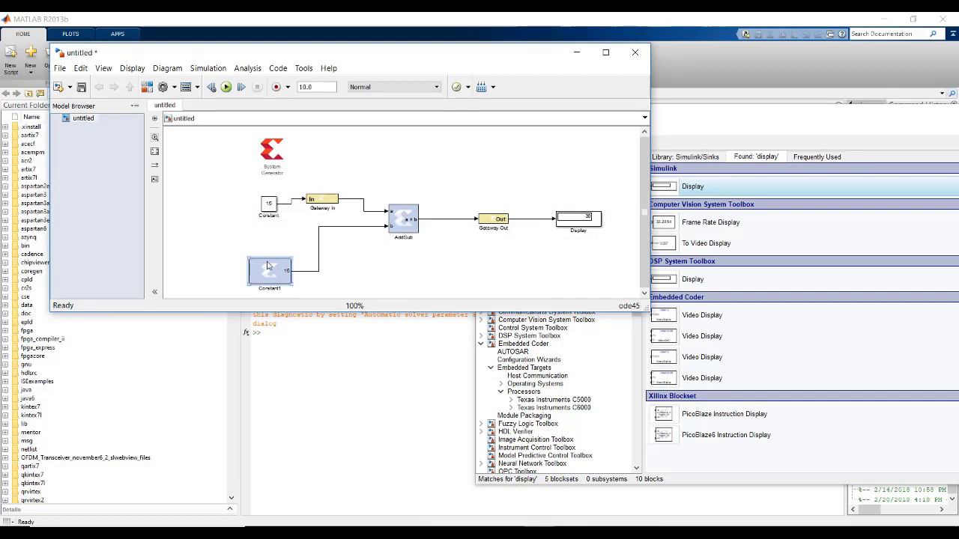
double_click(405, 219)
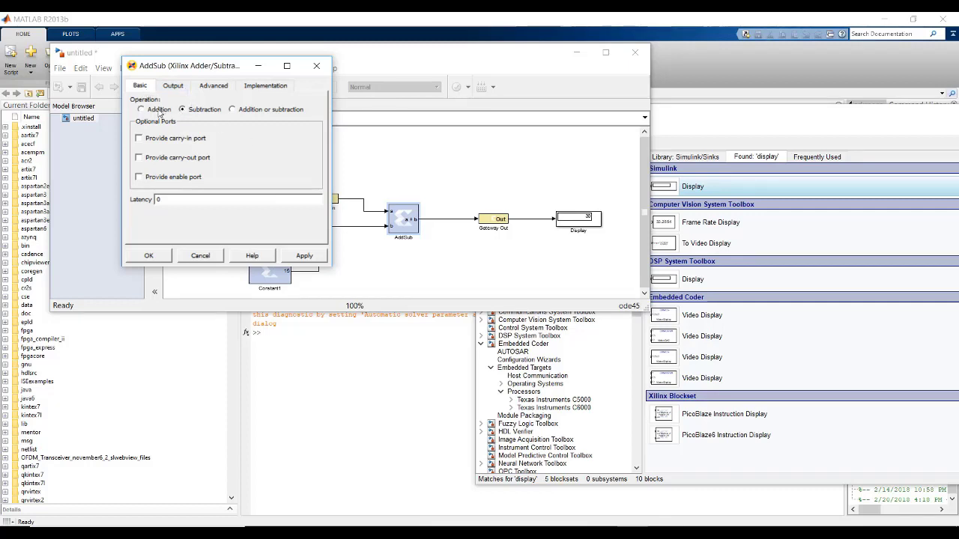
click(149, 255)
click(227, 88)
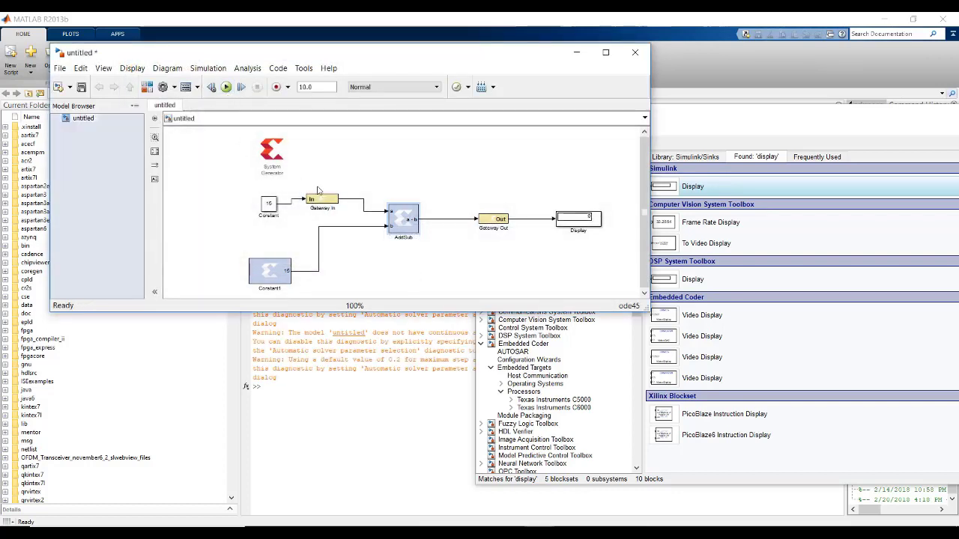
Change Constant to 30, rerun so Display reads 15, and select the adder blocks.
double_click(272, 209)
text(30)
click(388, 321)
click(226, 87)
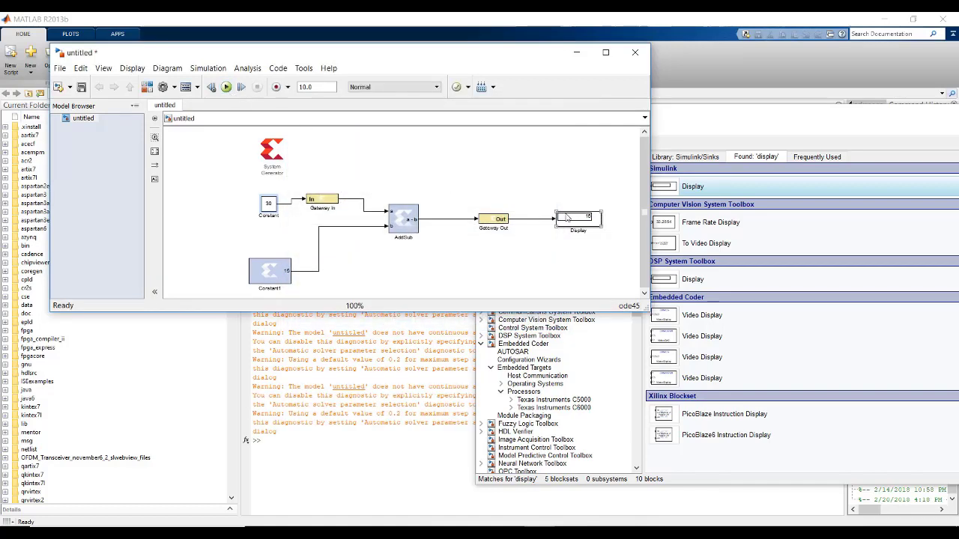
drag(570, 218, 607, 238)
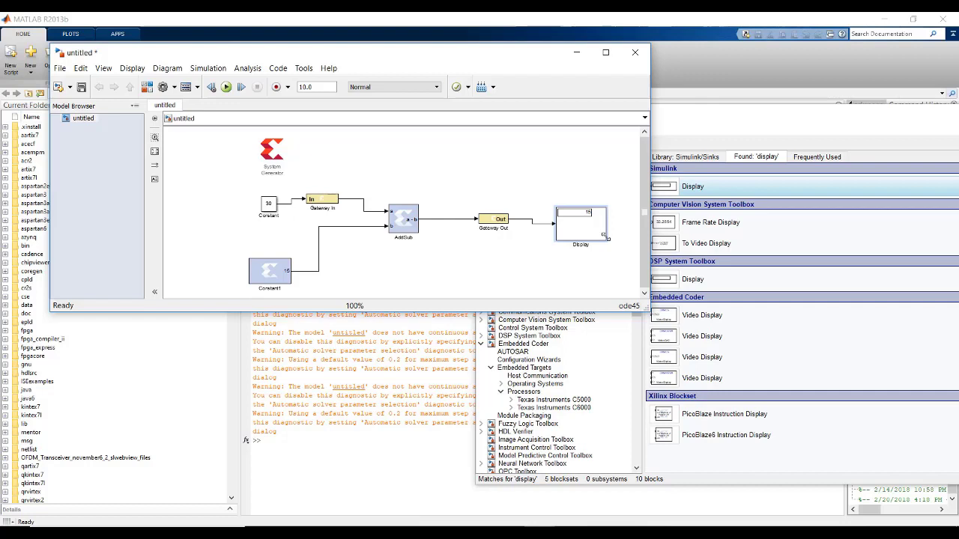
drag(612, 275, 249, 209)
Delete the adder blocks and place a Sine Wave from the library search 'sine'.
key(Delete)
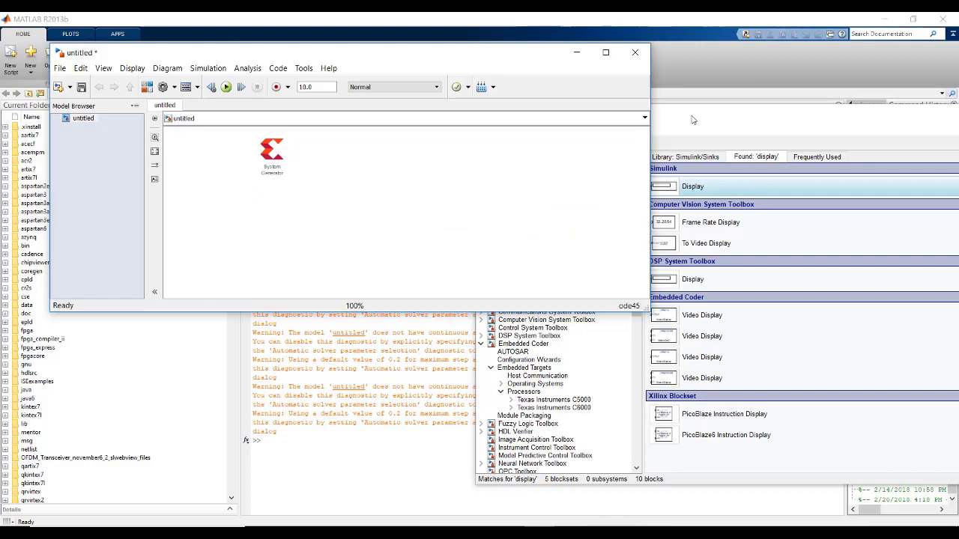
click(705, 127)
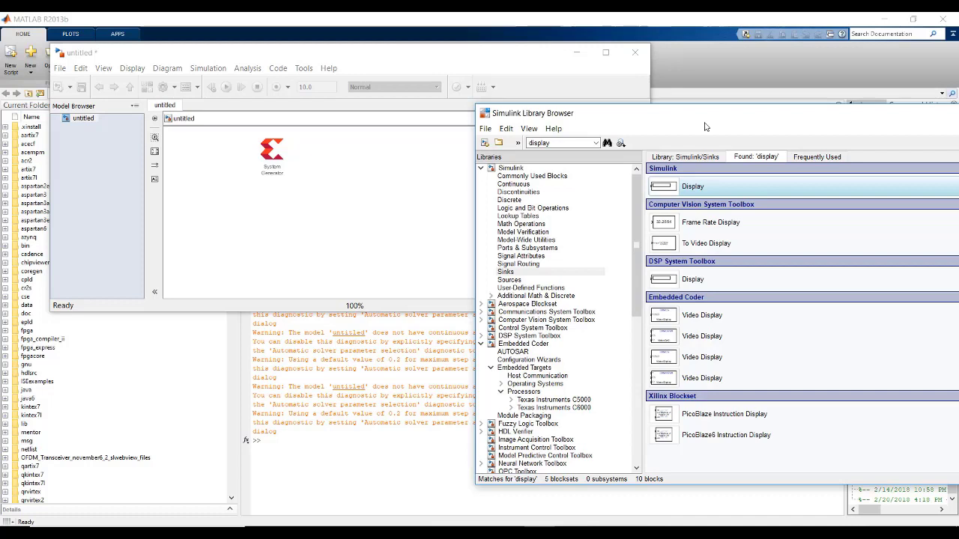
double_click(529, 142)
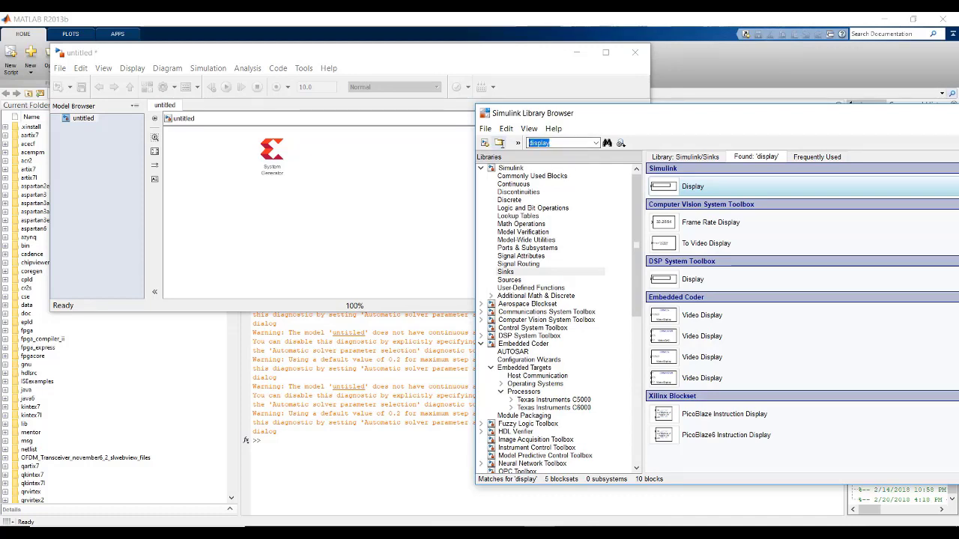
text(sine)
key(Return)
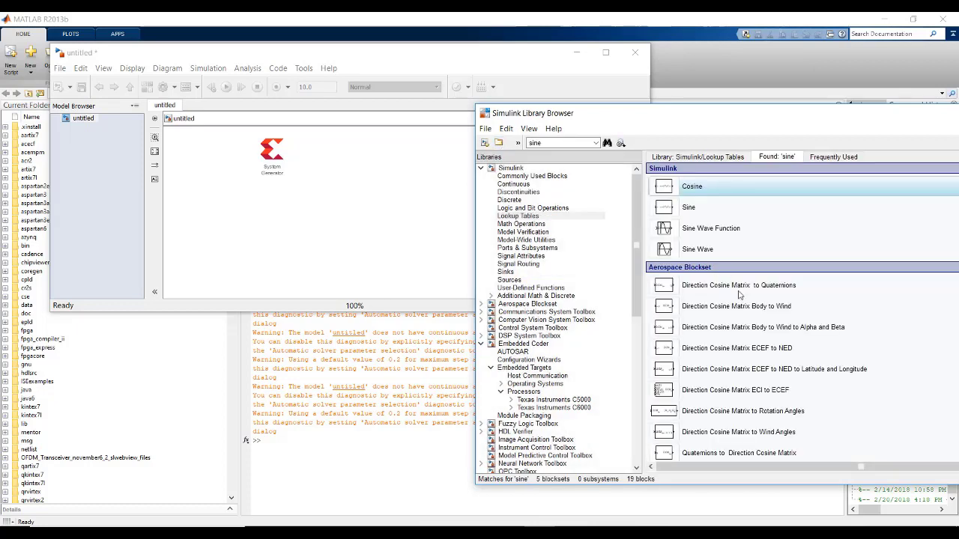
scroll(739, 294, down, 3)
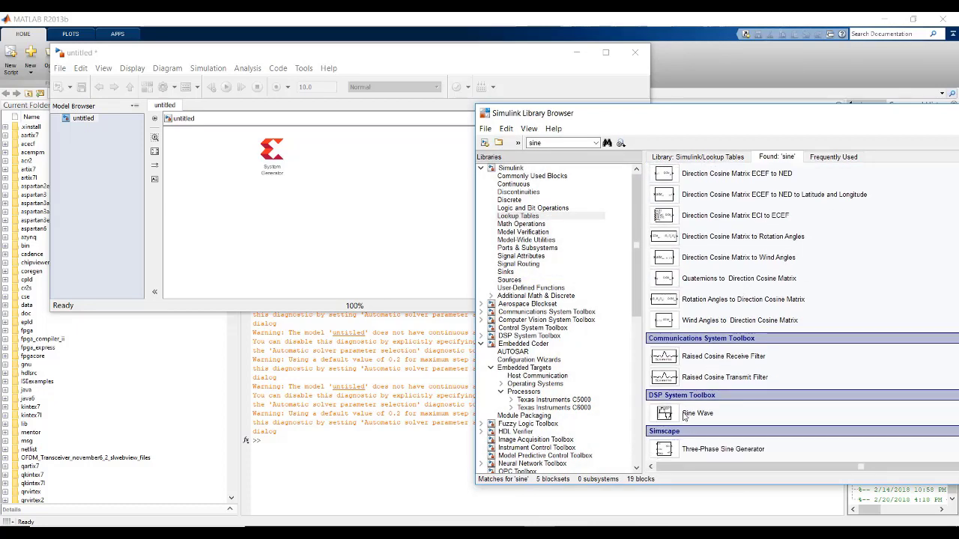
drag(683, 417, 271, 238)
Search 'gat' and place Gateway In and Gateway Out blocks side by side.
click(576, 140)
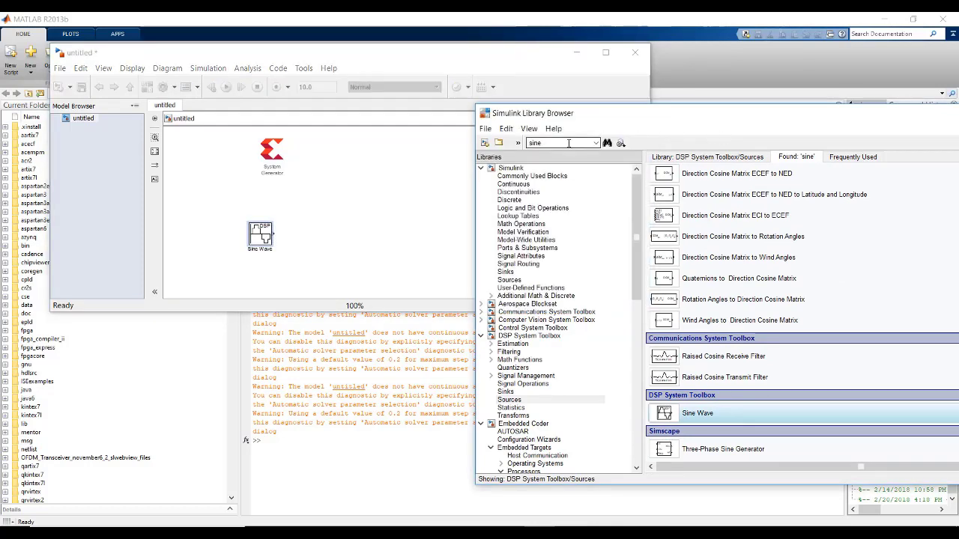
double_click(567, 144)
text(gateway)
key(Return)
drag(678, 223, 367, 234)
drag(671, 246, 473, 236)
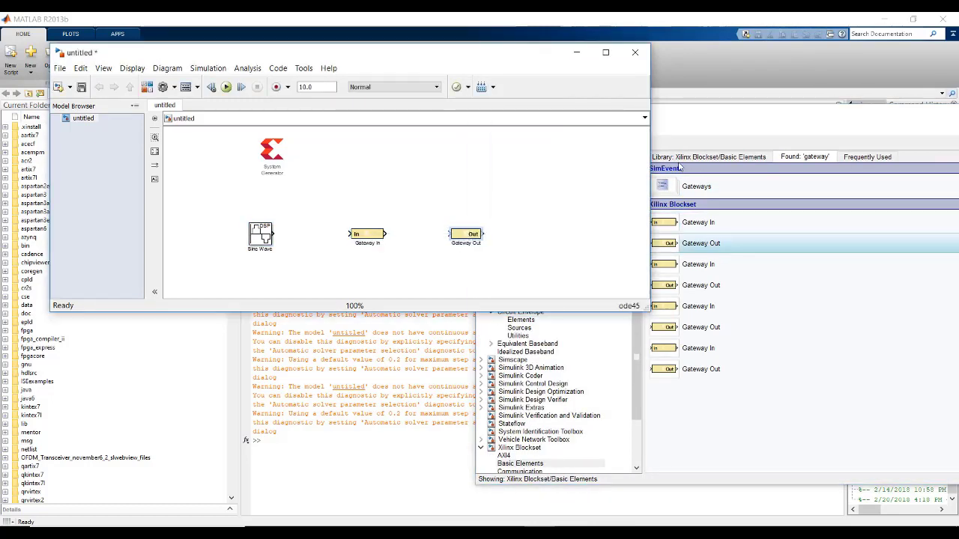
Search 'sc', place a Scope at the right, and connect Sine Wave to Gateway In.
click(700, 128)
drag(522, 143, 597, 138)
text(scope)
key(Return)
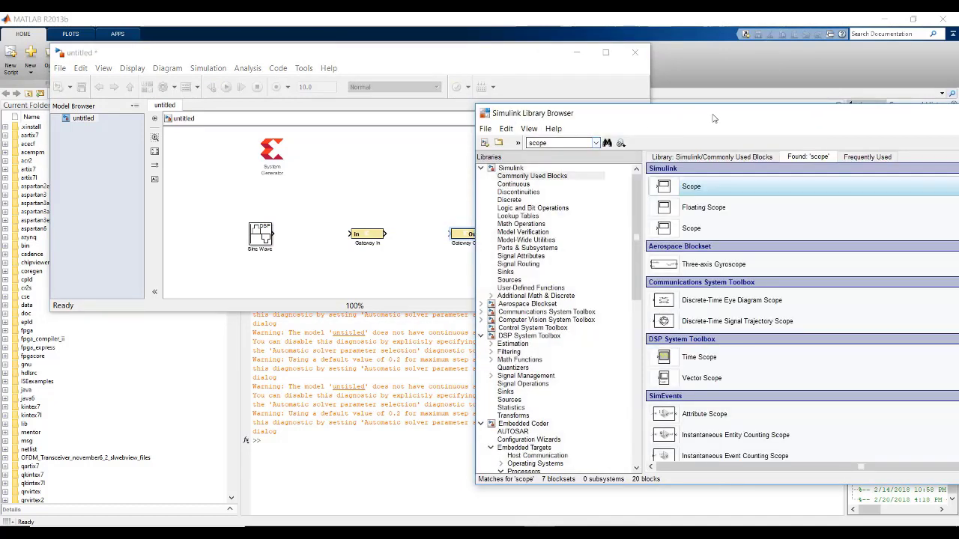
drag(710, 118, 808, 117)
drag(771, 187, 549, 237)
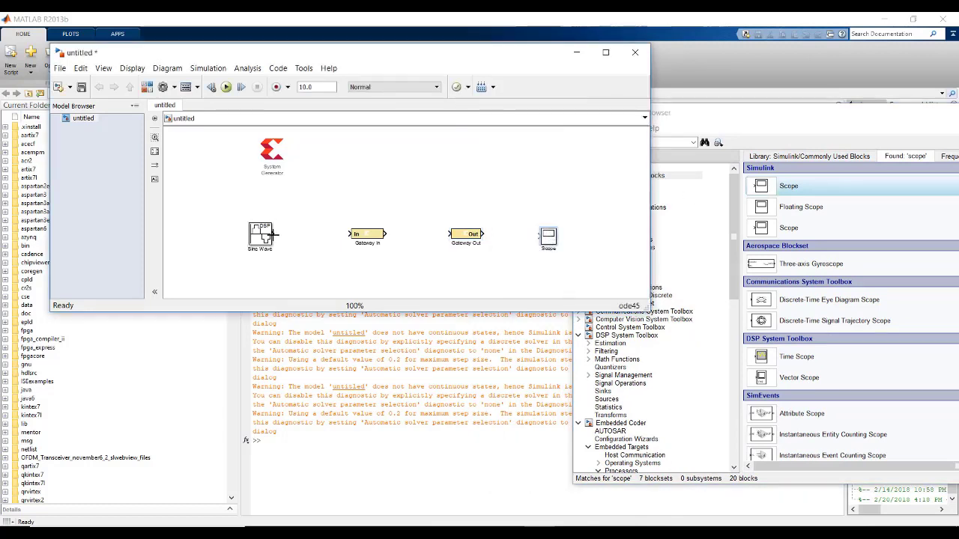
drag(275, 234, 549, 236)
double_click(262, 234)
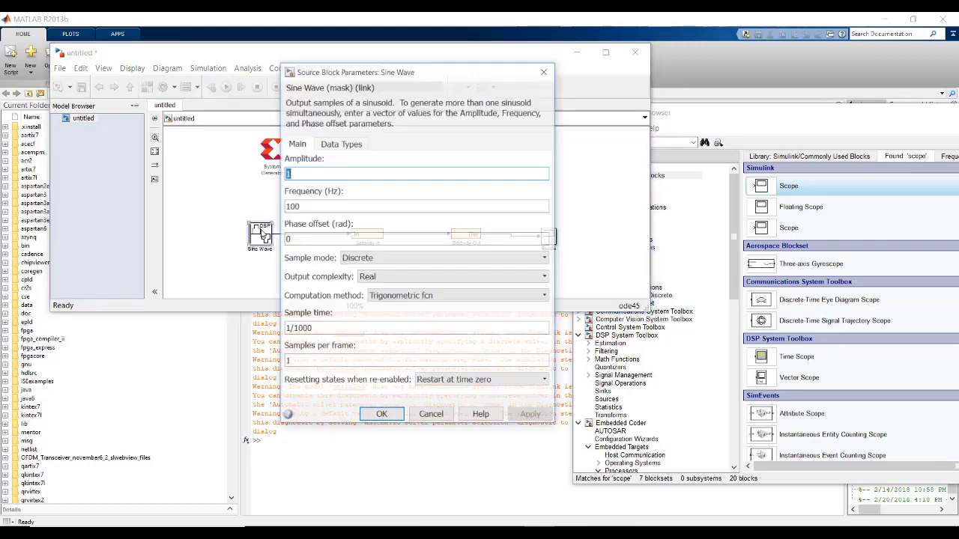
click(341, 144)
click(300, 145)
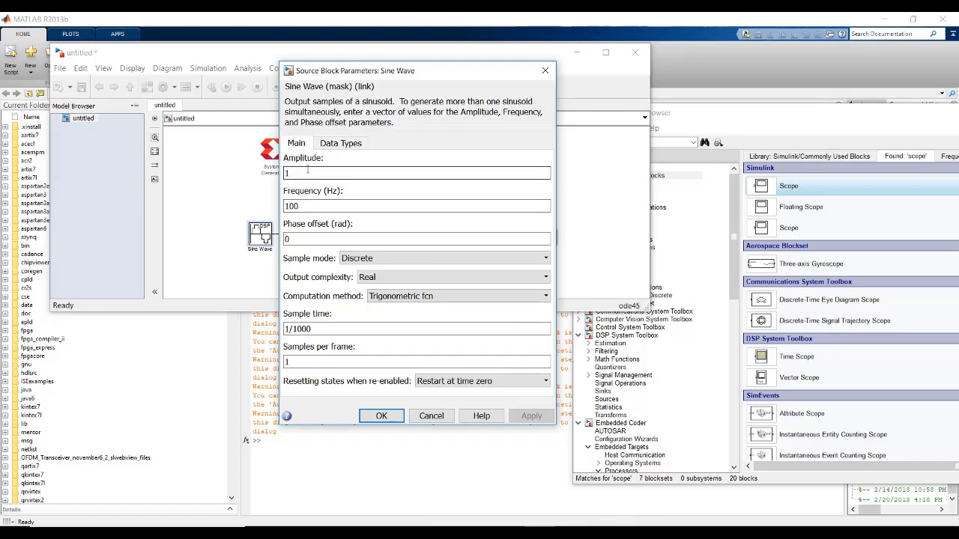
double_click(311, 204)
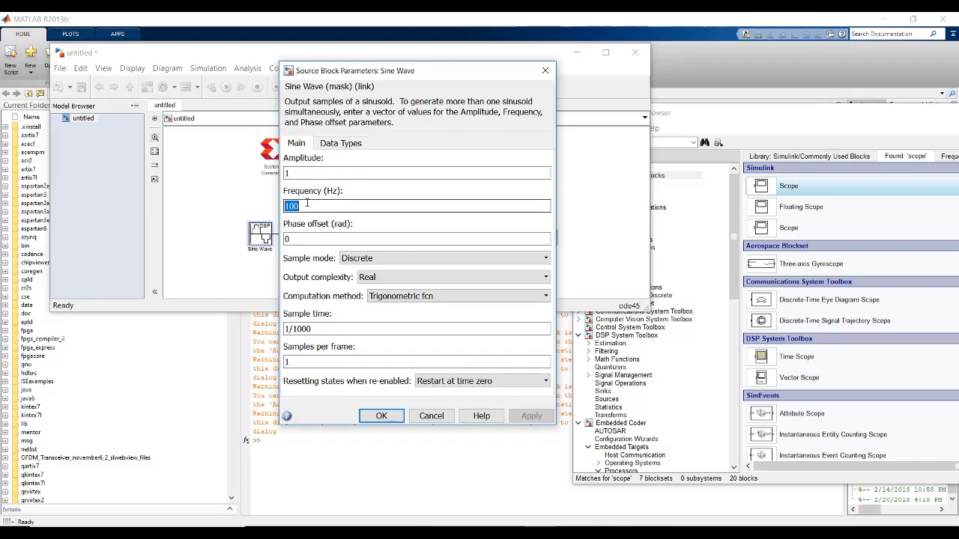
double_click(318, 331)
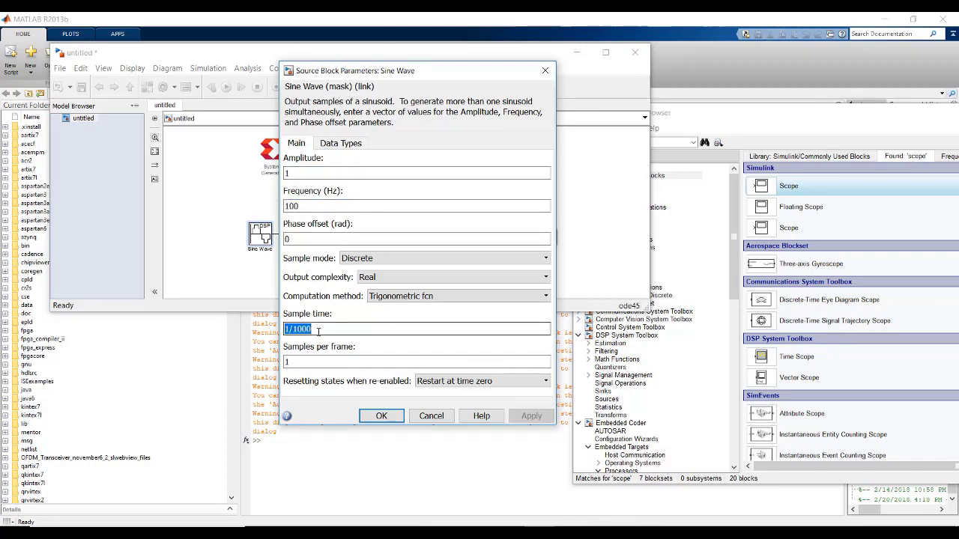
click(318, 331)
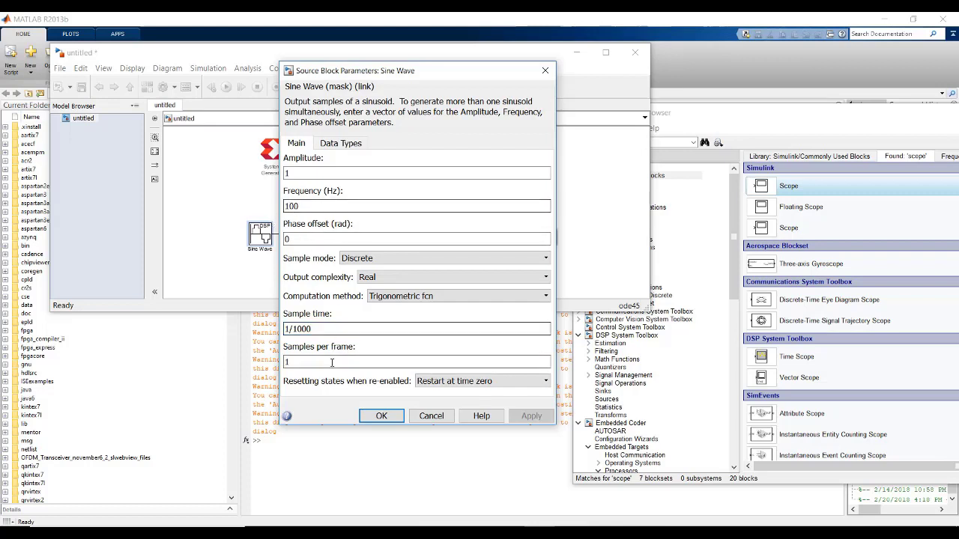
drag(294, 329, 322, 331)
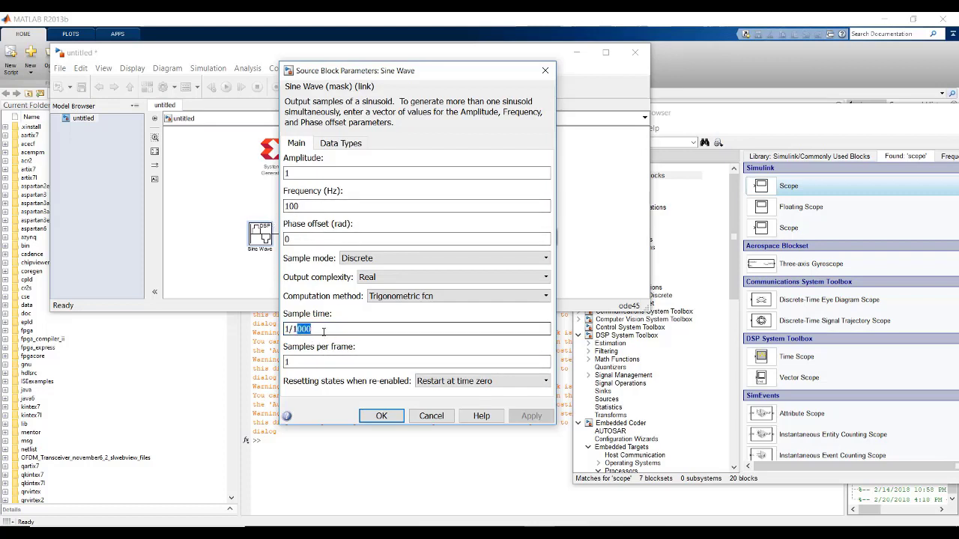
click(323, 331)
Confirm the Sine Wave settings and set Gateway In's sample period to 1/1000.
click(380, 415)
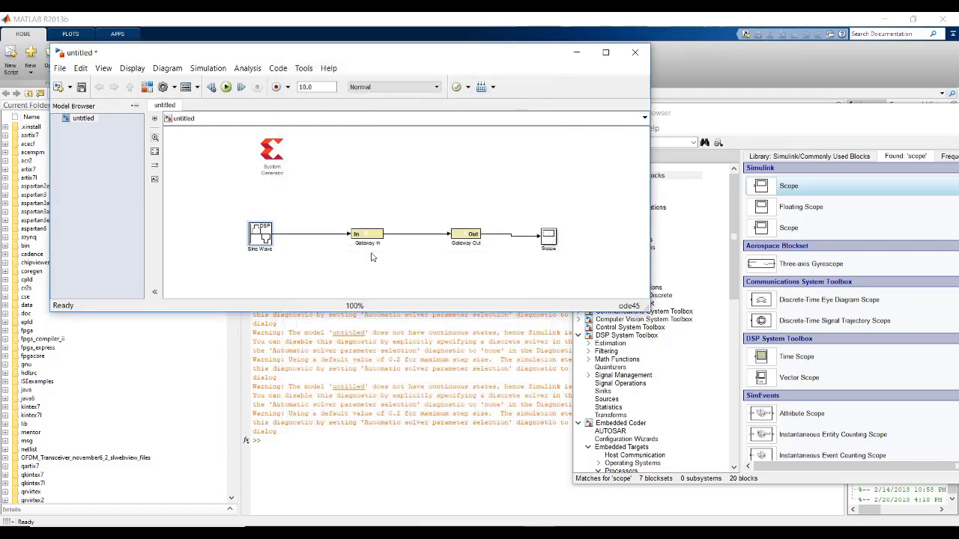
double_click(371, 235)
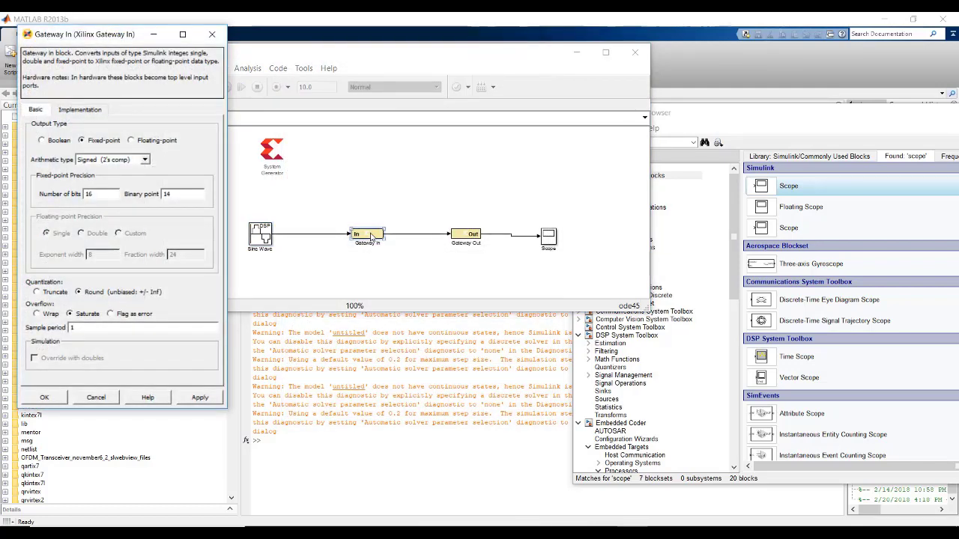
drag(96, 34, 339, 35)
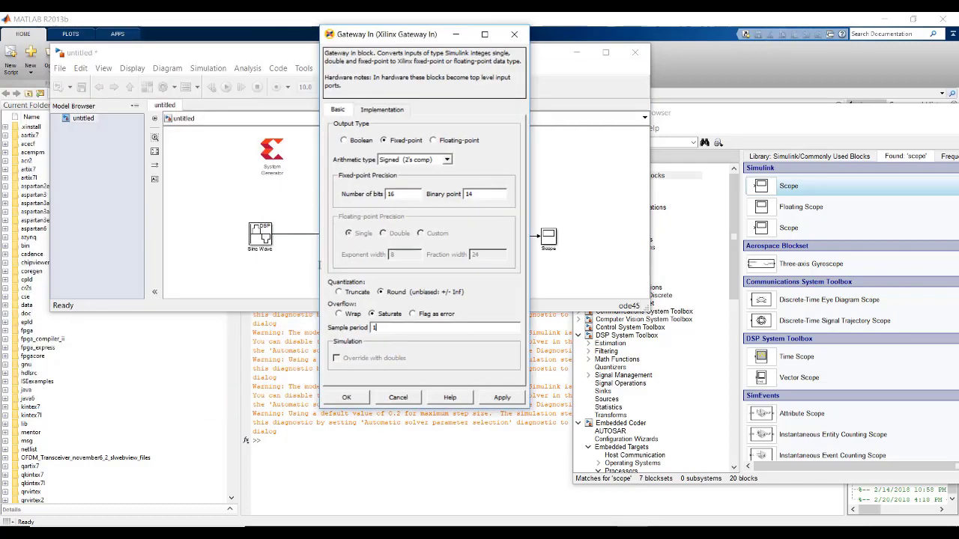
text(/1000)
click(346, 398)
Set the System Generator's Simulink system period to 1/1000.
click(276, 142)
double_click(277, 143)
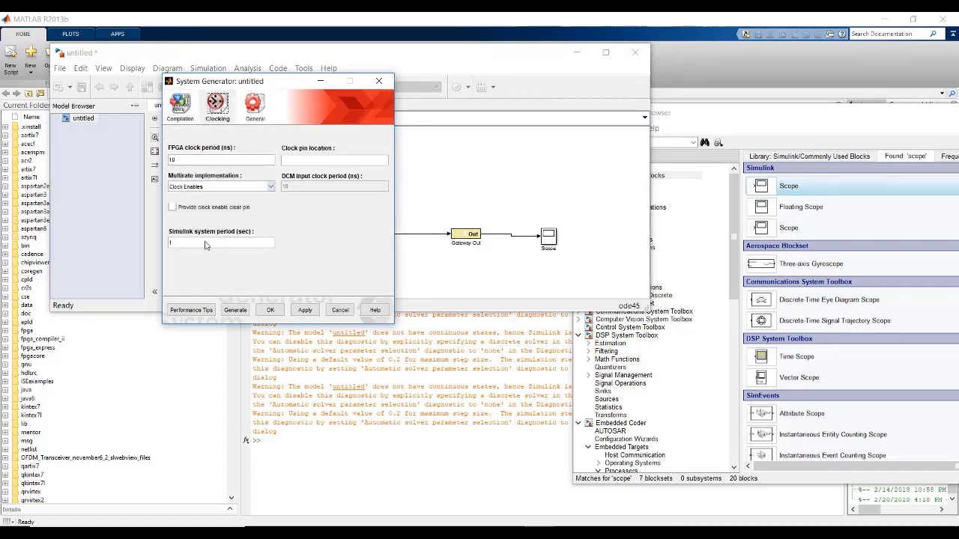
double_click(206, 245)
text(1/1000)
click(278, 307)
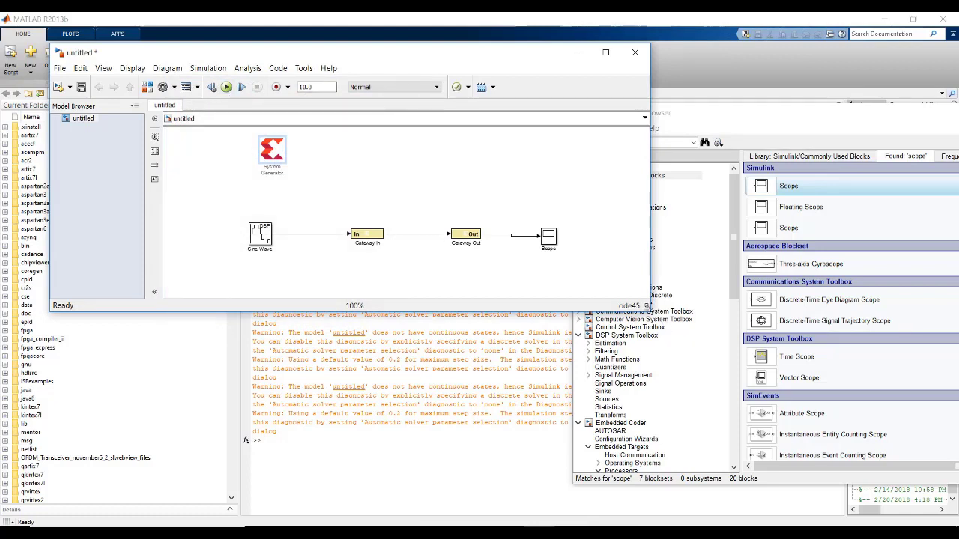
Run the model and view the Scope maximized and autoscaled.
drag(647, 306, 696, 351)
click(227, 87)
double_click(550, 237)
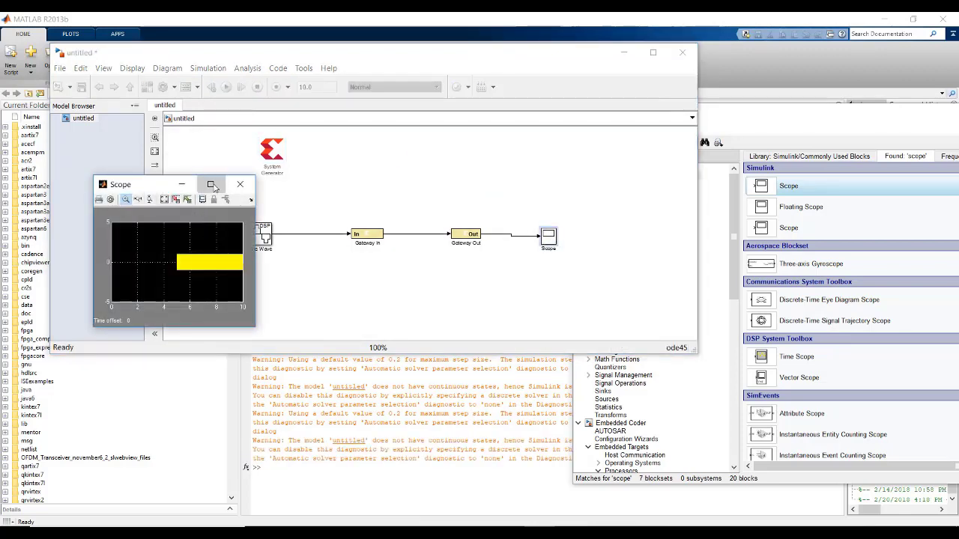
click(212, 184)
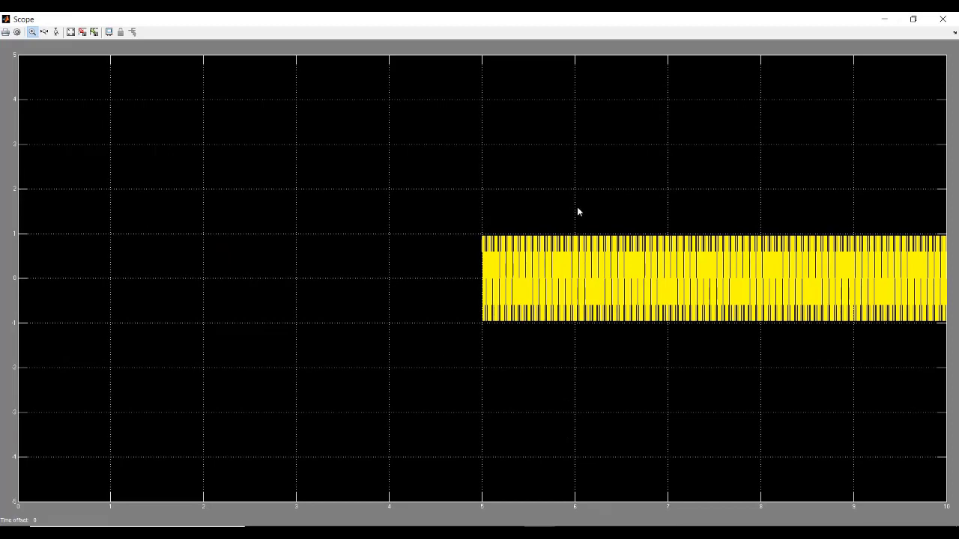
click(71, 33)
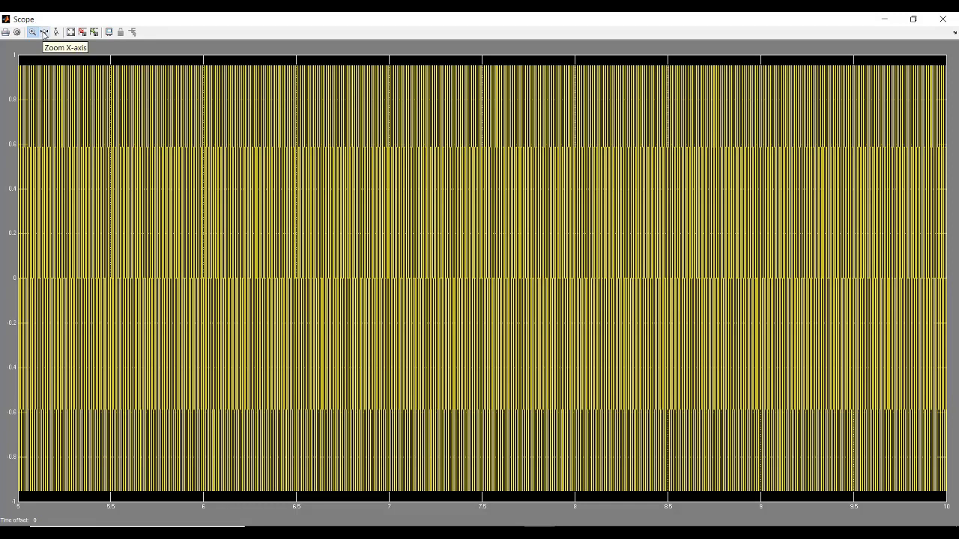
Zoom the Scope's time axis to about 6.64–6.9 to show the stepped waveform.
click(44, 33)
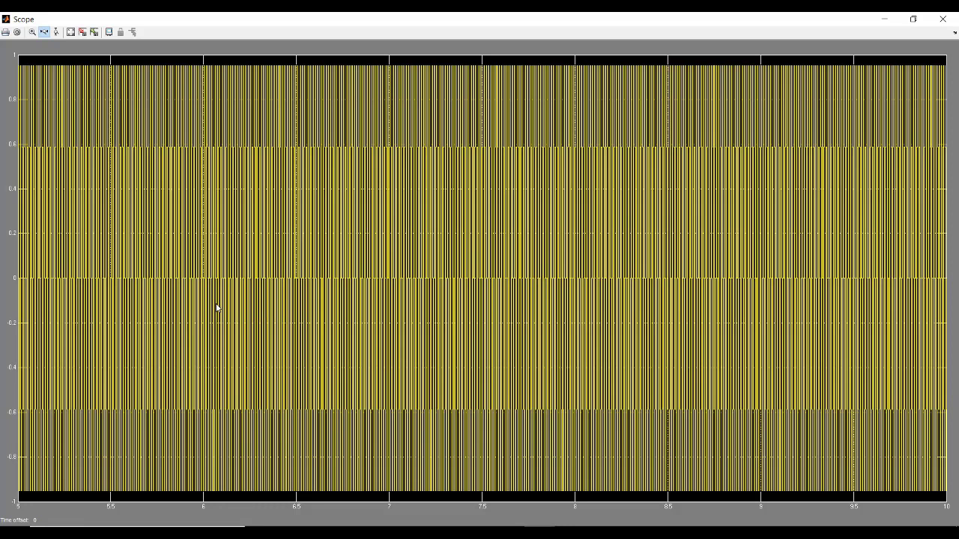
drag(216, 307, 595, 316)
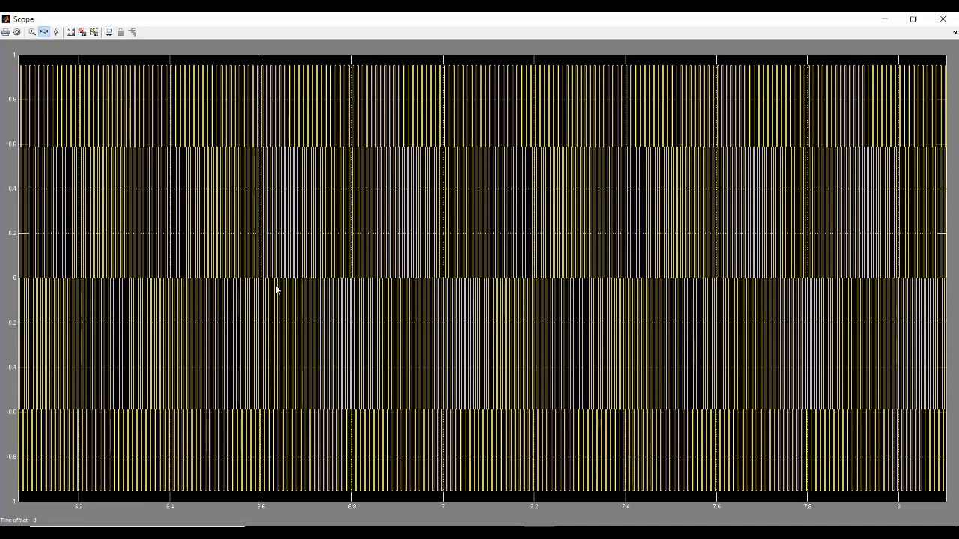
drag(275, 289, 399, 286)
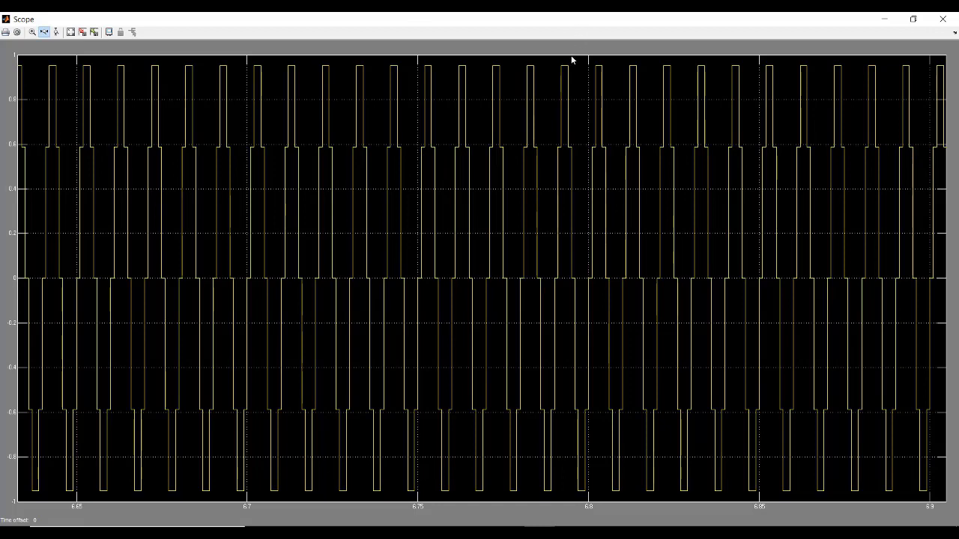
drag(589, 23, 494, 168)
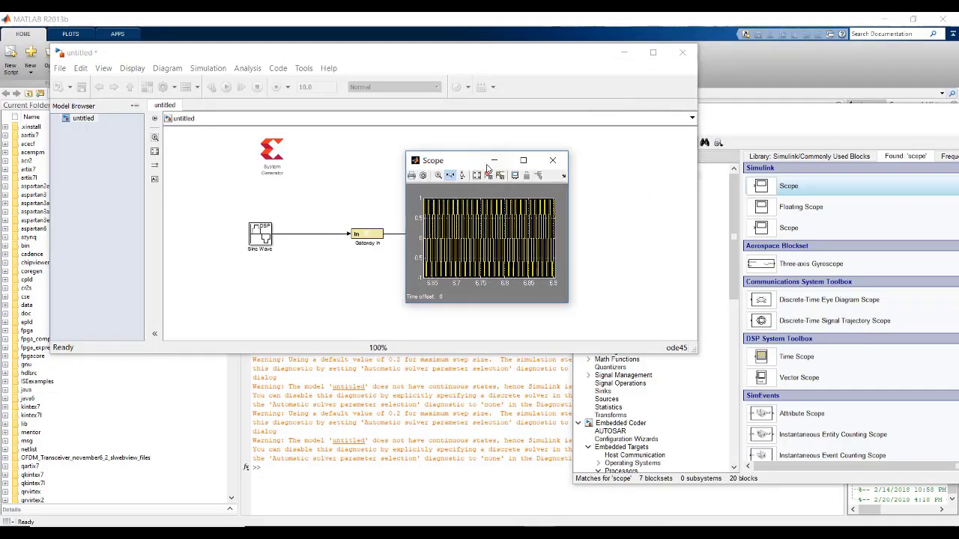
Close the Scope and change the Sine Wave sample time to 1/10000.
click(552, 160)
double_click(264, 237)
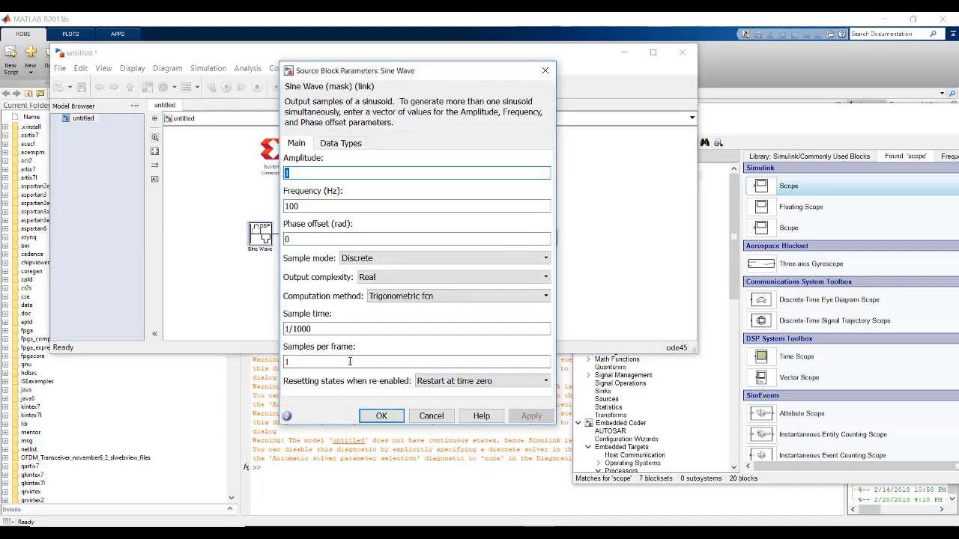
double_click(340, 330)
click(340, 333)
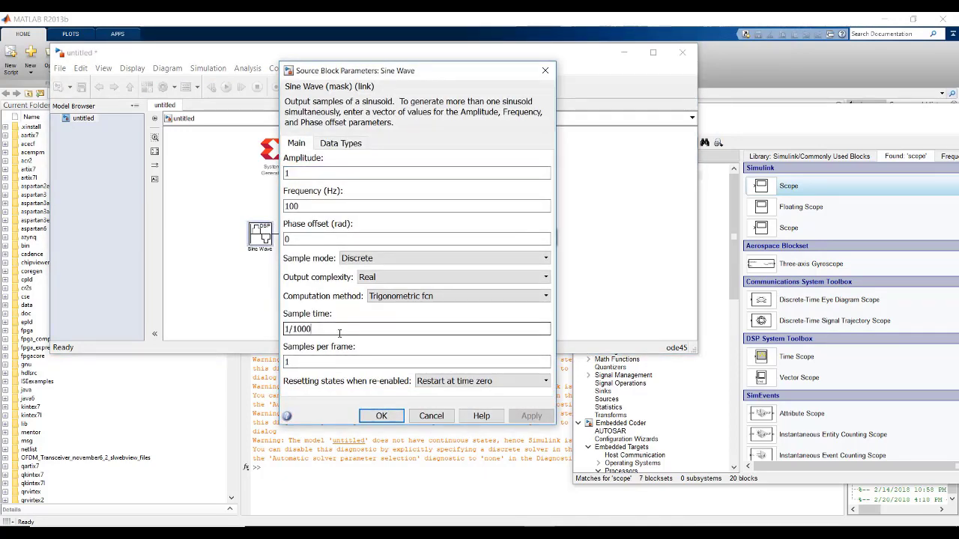
text(0)
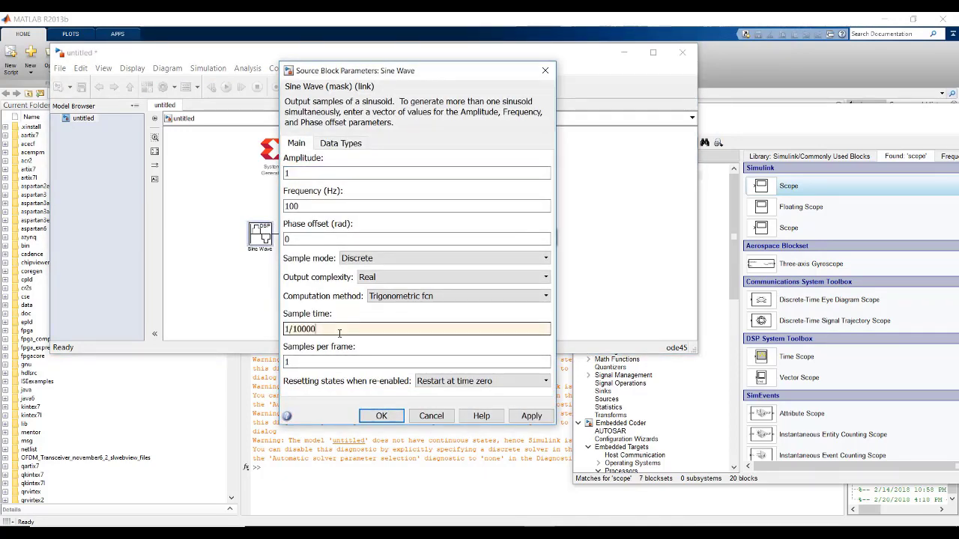
click(371, 417)
Set Gateway In's sample period to 1/10000.
double_click(358, 236)
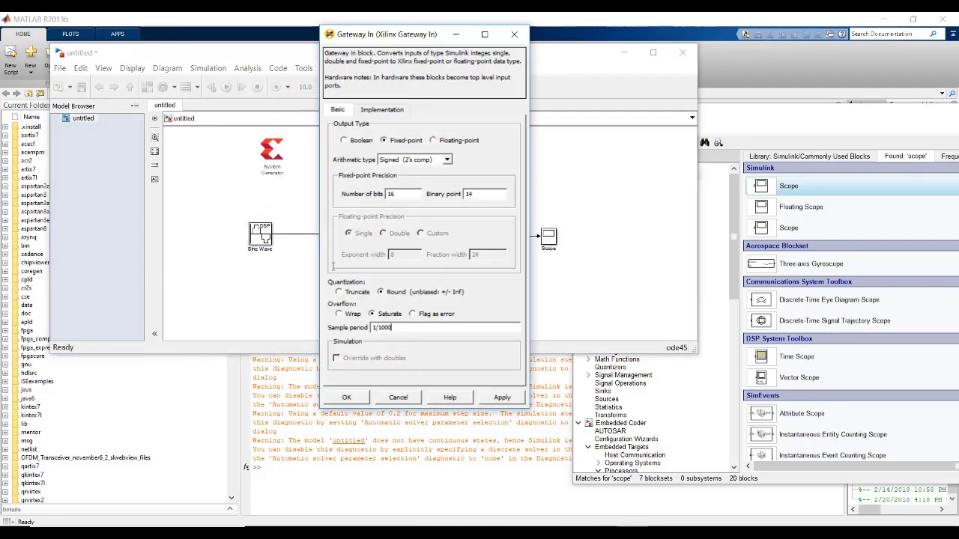
click(415, 332)
text(1/10000)
click(359, 396)
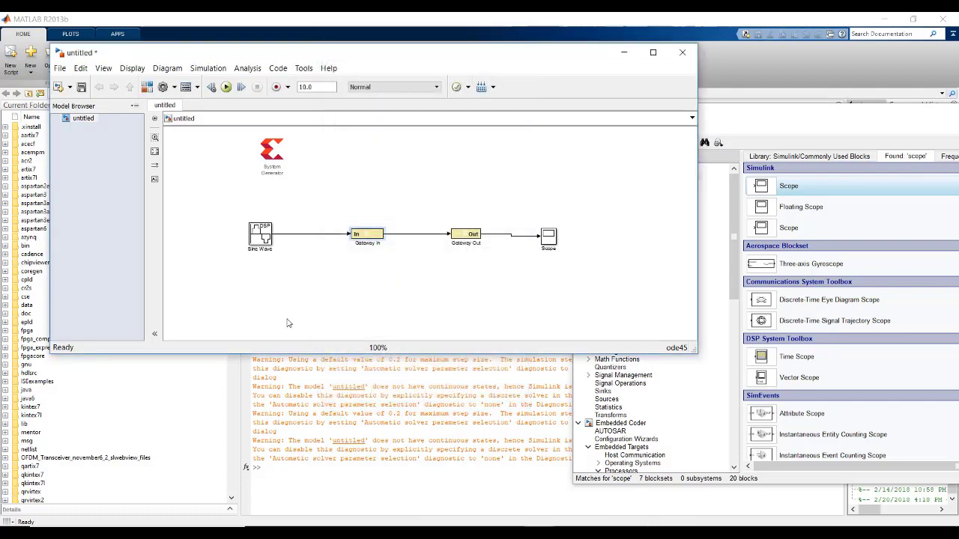
Set the System Generator Clocking Simulink system period to 1/10000.
click(275, 154)
double_click(276, 155)
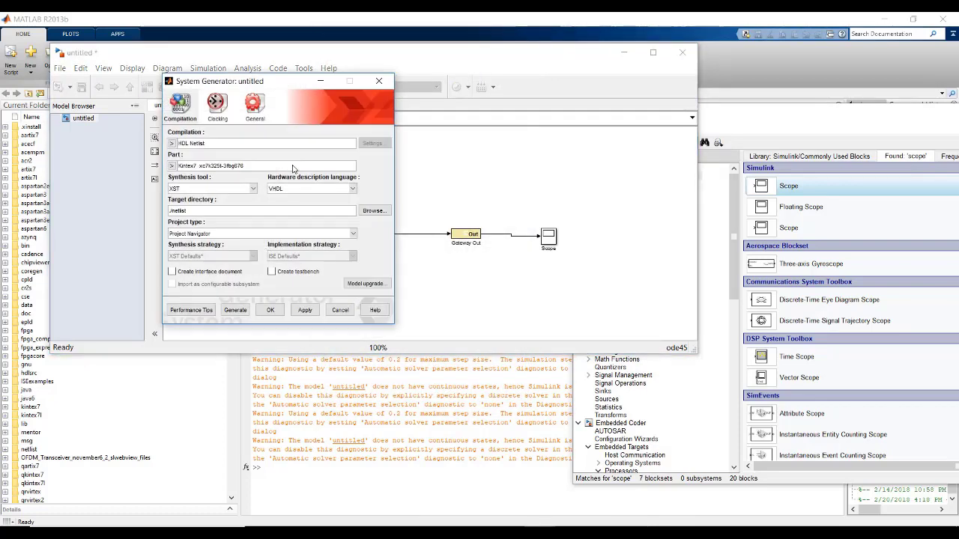
click(216, 111)
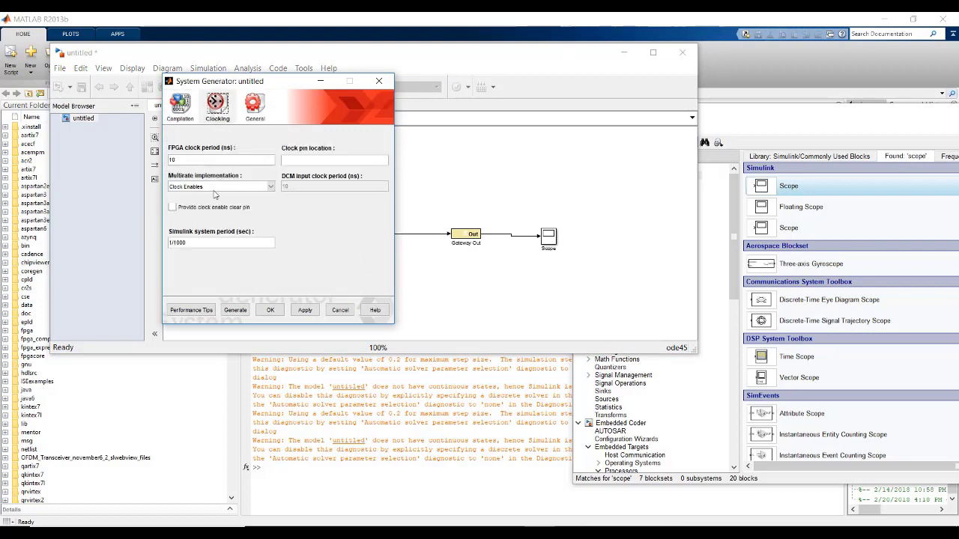
click(207, 245)
text(1/10000)
click(271, 309)
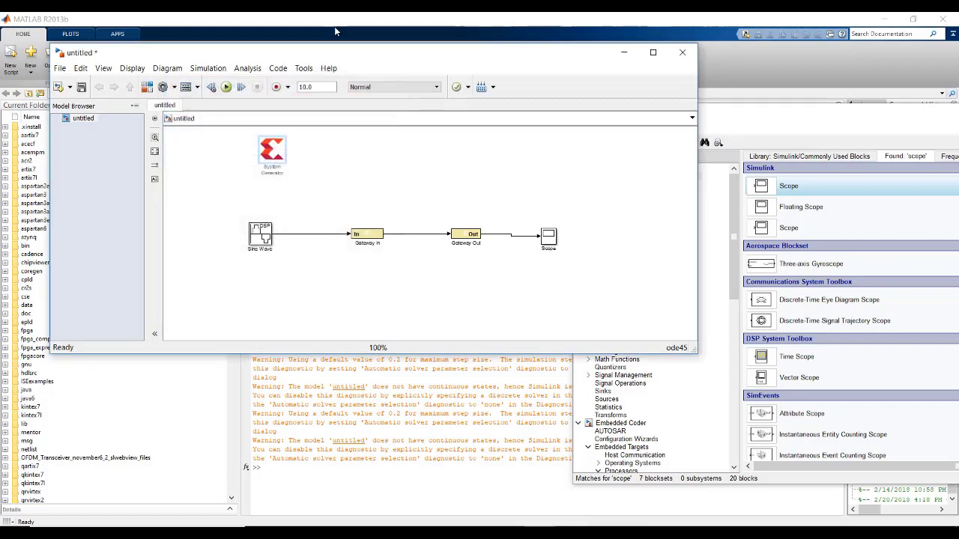
Rerun at 1/10000, zoom the maximized Scope onto smooth sine cycles, then close it.
click(227, 87)
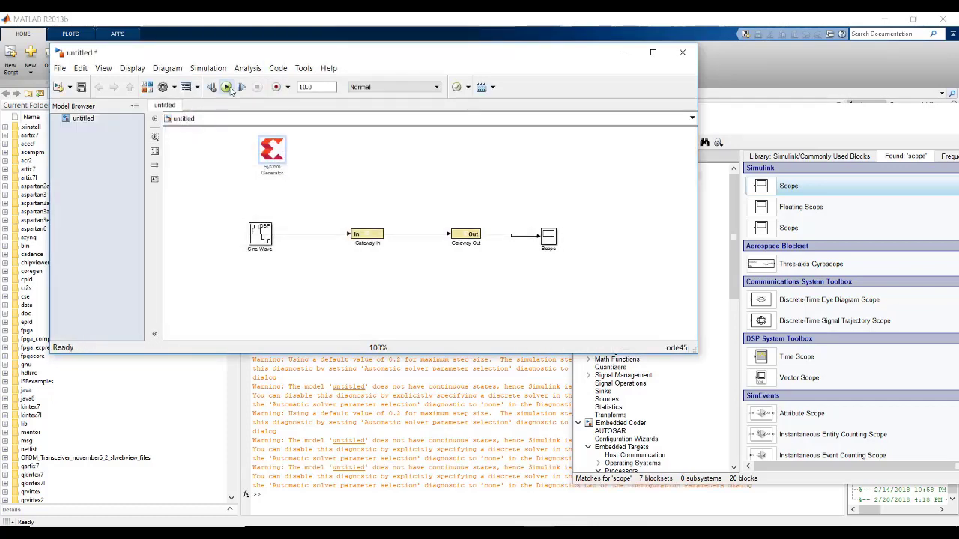
double_click(553, 240)
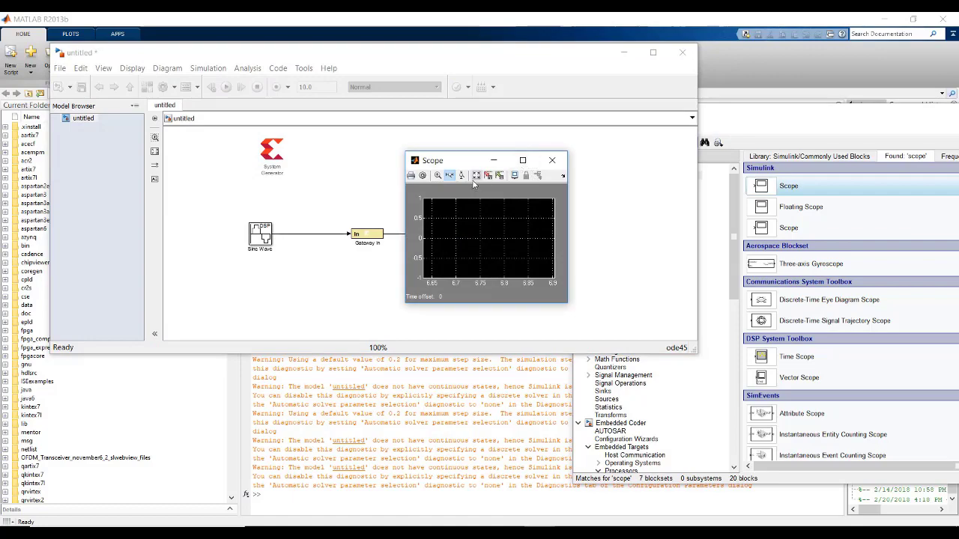
click(522, 160)
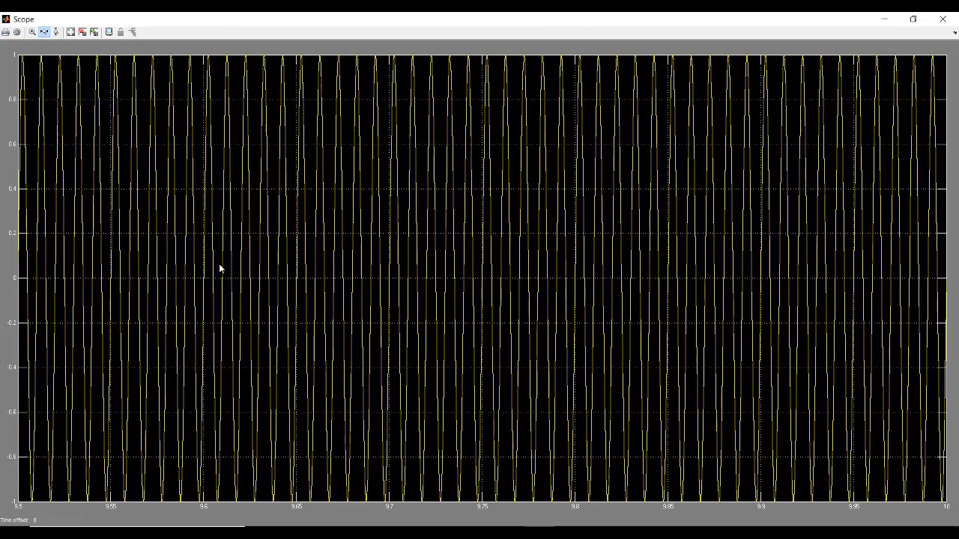
drag(237, 282, 439, 289)
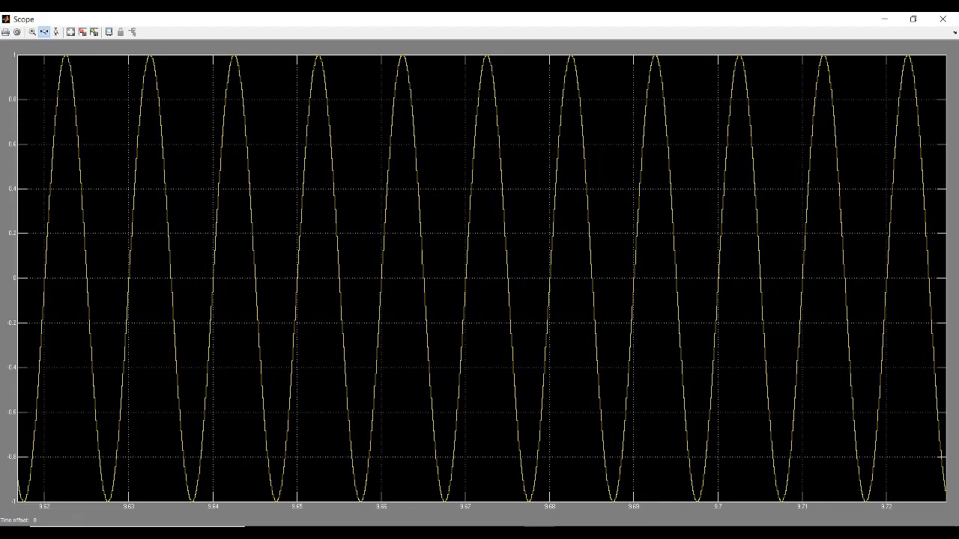
click(943, 19)
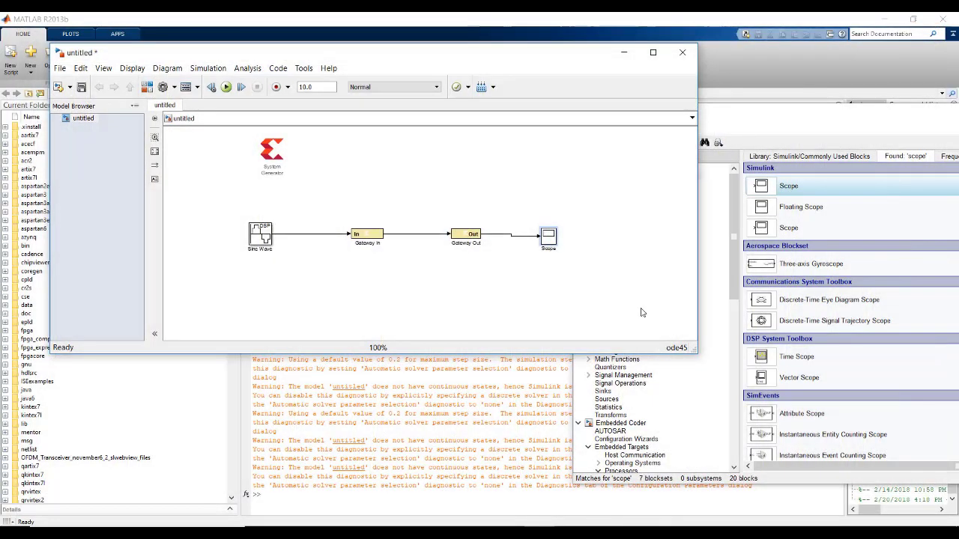